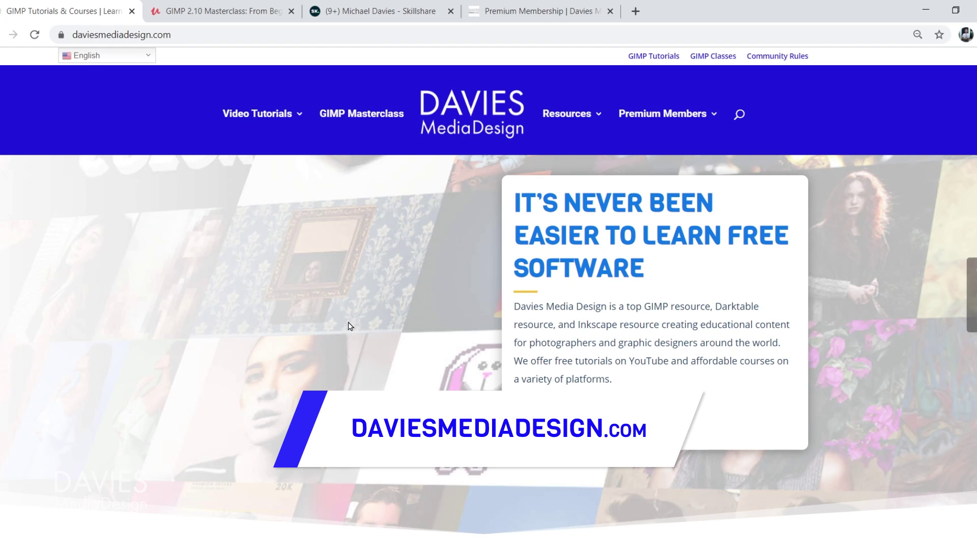
# Scroll down through the daviesmediadesign.com homepage
pyautogui.scroll(-6, 350, 326)
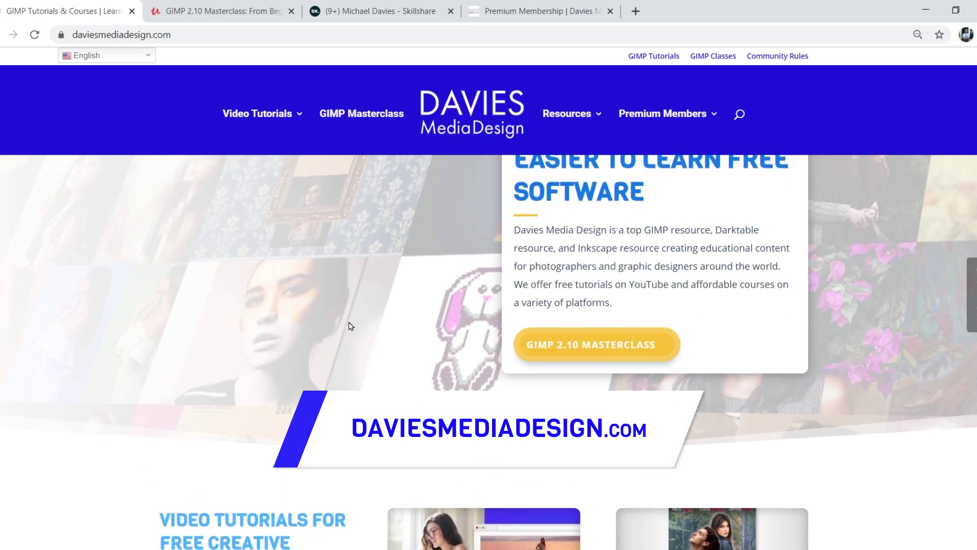
pyautogui.scroll(-10, 350, 324)
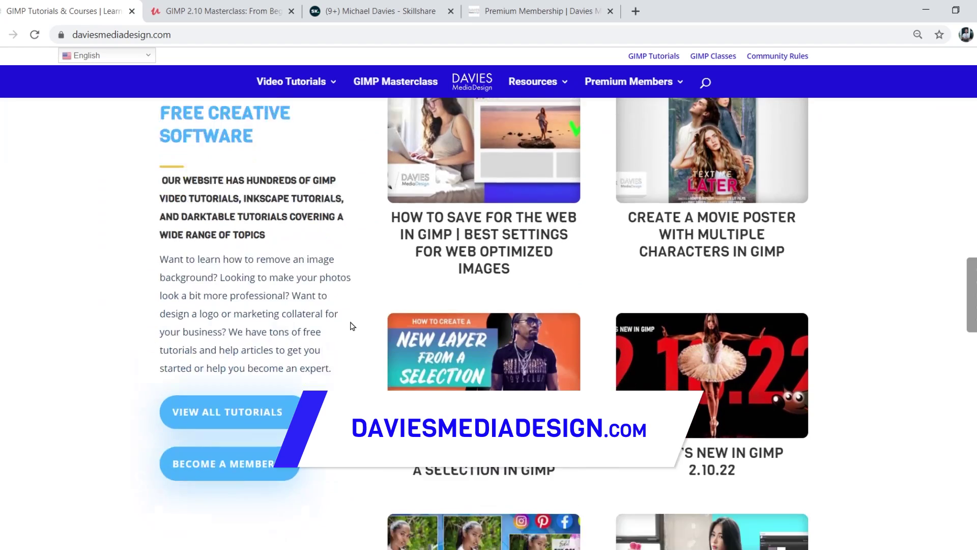
pyautogui.scroll(-1, 350, 326)
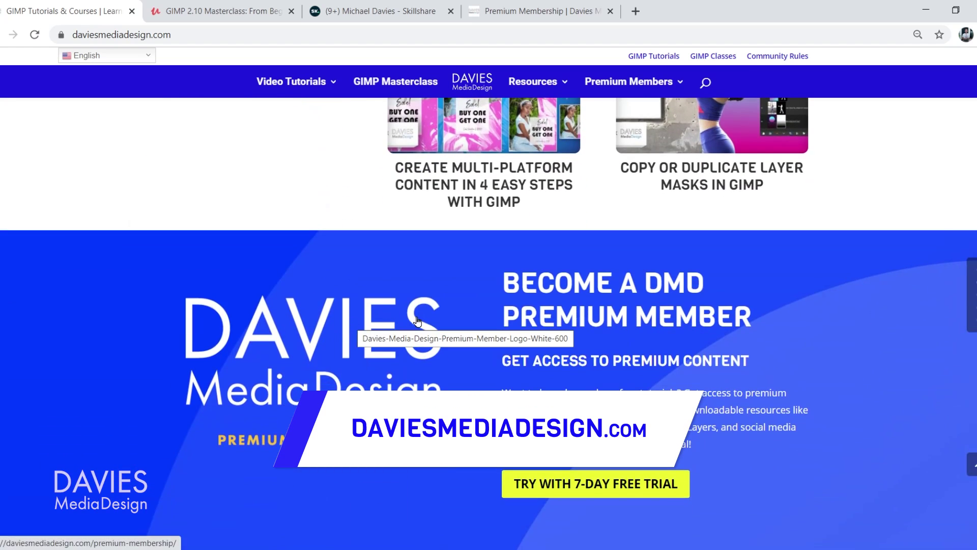
pyautogui.scroll(-8, 382, 326)
pyautogui.scroll(-20, 415, 320)
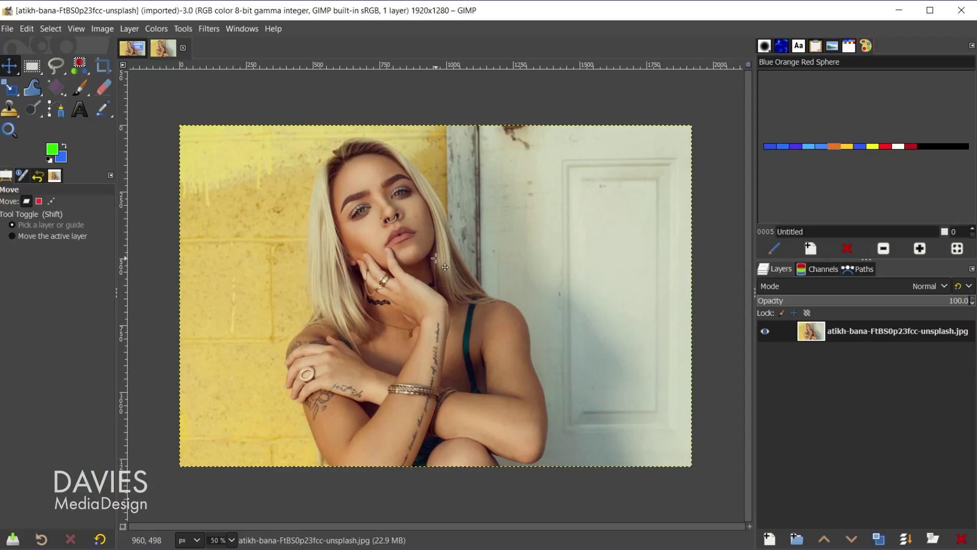
# Erase over the upper-right door with a size-242 Eraser, then check the image's channels
pyautogui.click(104, 89)
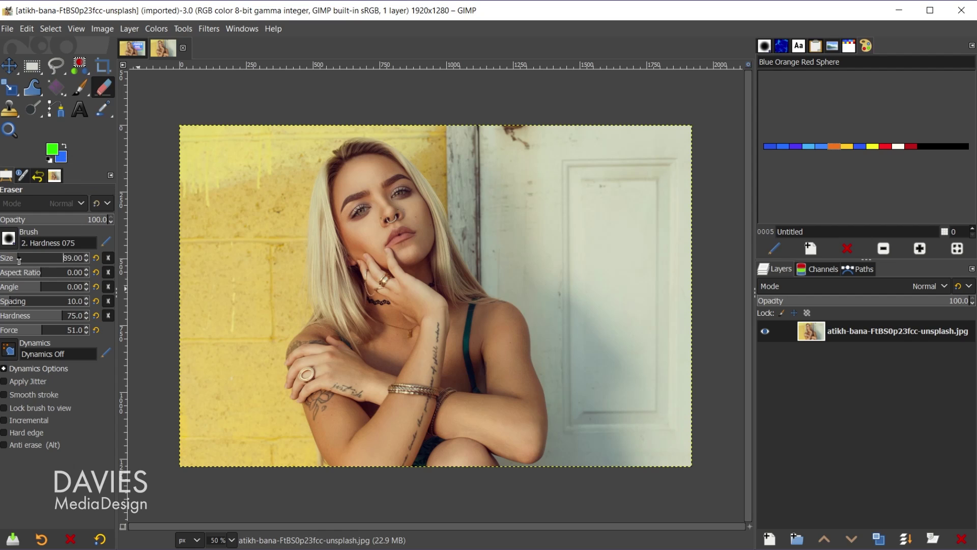
pyautogui.moveTo(19, 263); pyautogui.dragTo(35, 264)
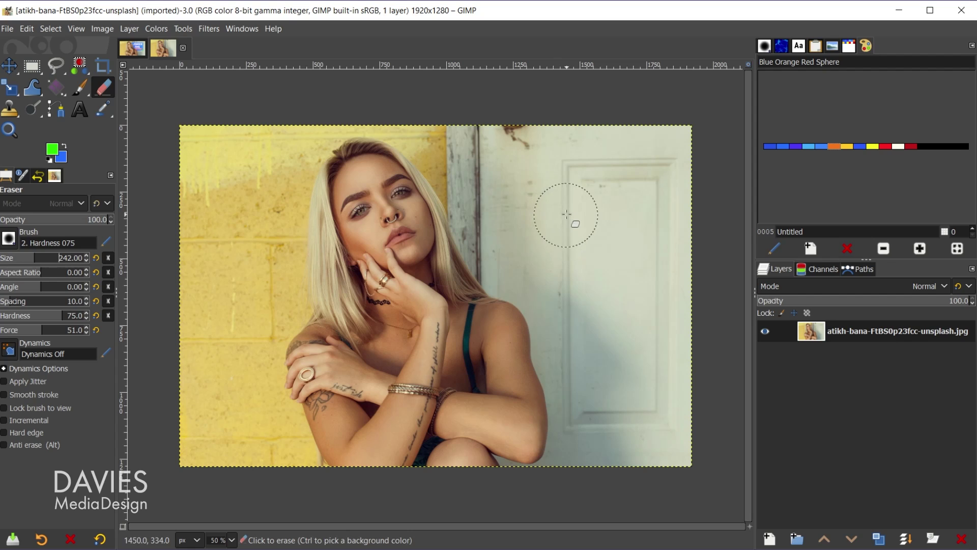
pyautogui.moveTo(569, 204)
pyautogui.mouseDown()
pyautogui.moveTo(508, 242)
pyautogui.moveTo(624, 208)
pyautogui.moveTo(530, 242)
pyautogui.moveTo(464, 237)
pyautogui.moveTo(473, 233)
pyautogui.moveTo(468, 172)
pyautogui.moveTo(489, 192)
pyautogui.moveTo(479, 212)
pyautogui.moveTo(539, 160)
pyautogui.moveTo(498, 137)
pyautogui.moveTo(458, 182)
pyautogui.mouseUp()
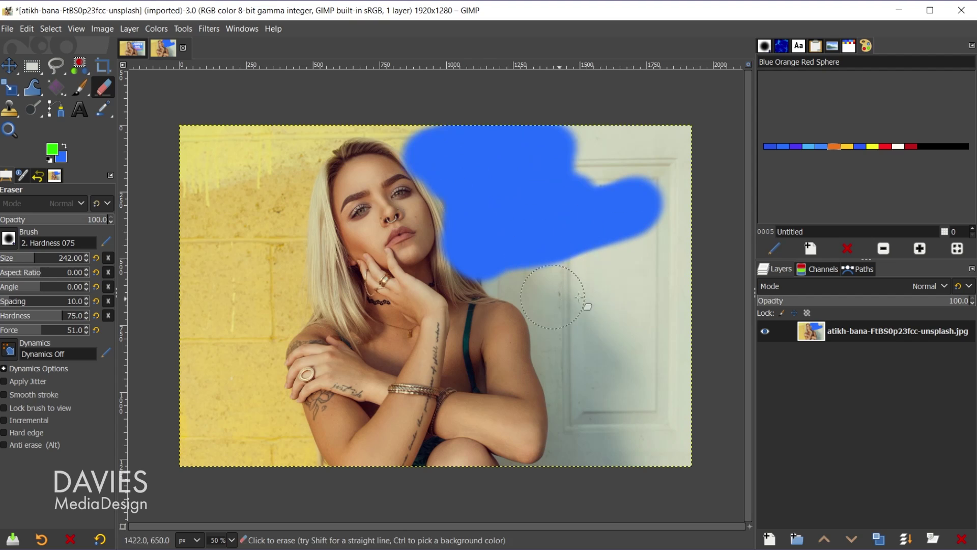
pyautogui.moveTo(590, 251)
pyautogui.mouseDown()
pyautogui.moveTo(594, 144)
pyautogui.moveTo(694, 142)
pyautogui.moveTo(682, 189)
pyautogui.mouseUp()
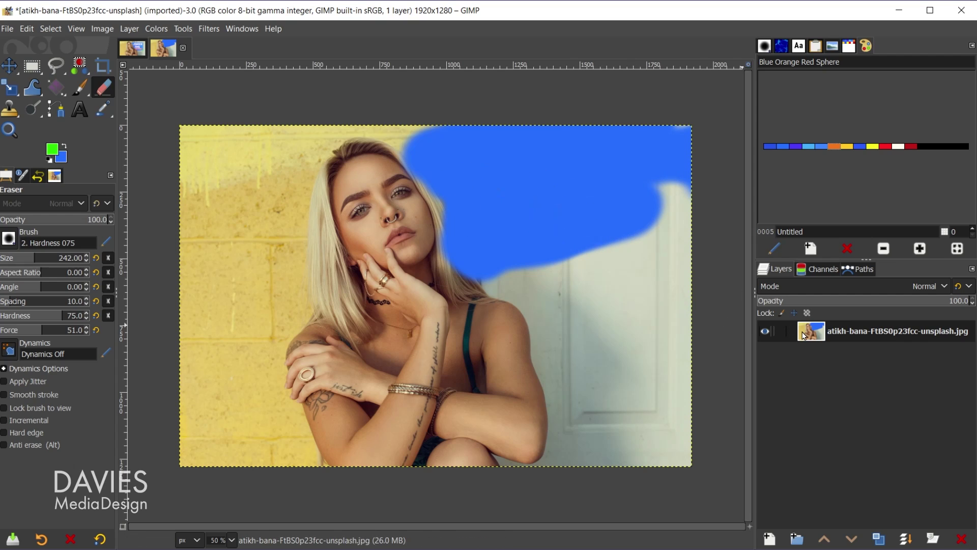
pyautogui.click(820, 268)
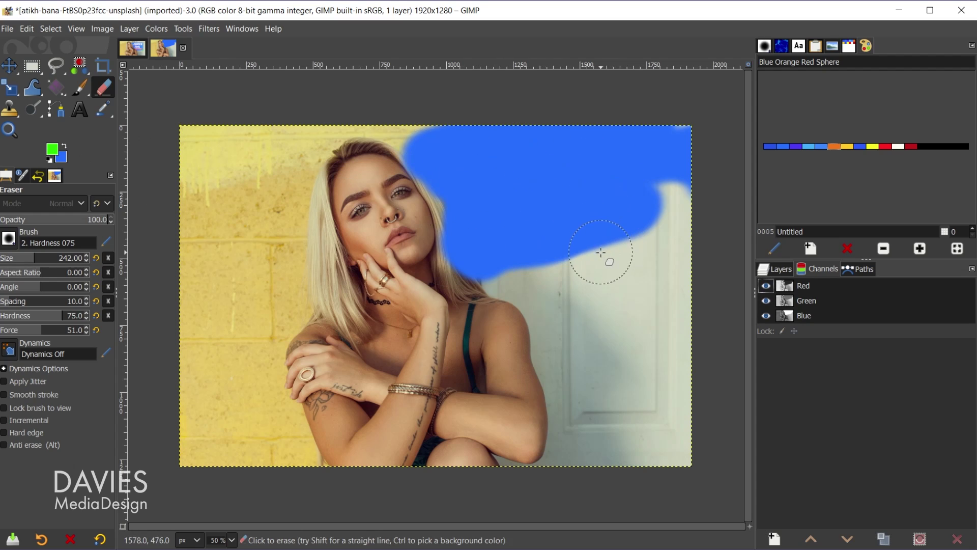
# Undo the blue strokes, add an alpha channel to the photo layer, then test-erase and undo
pyautogui.hotkey('ctrl', 'z')
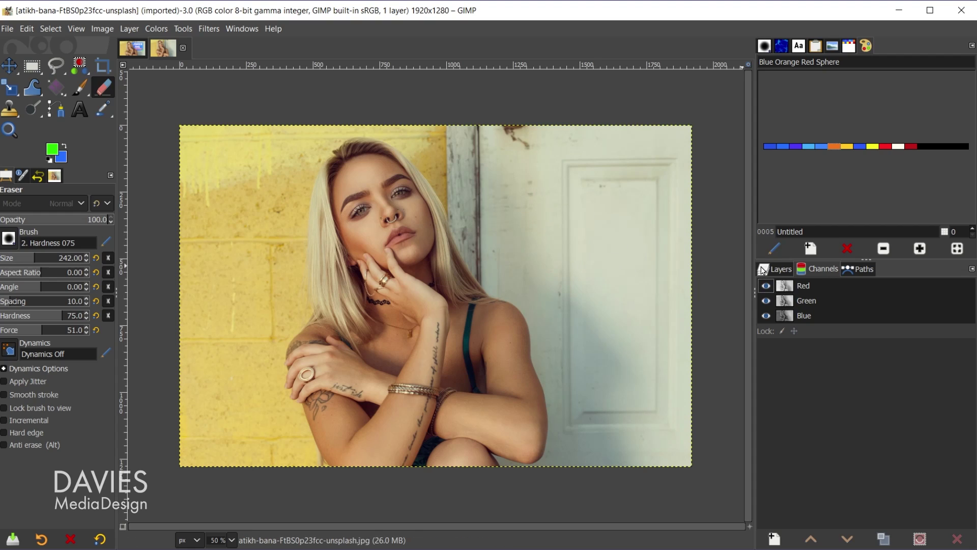
pyautogui.click(781, 269)
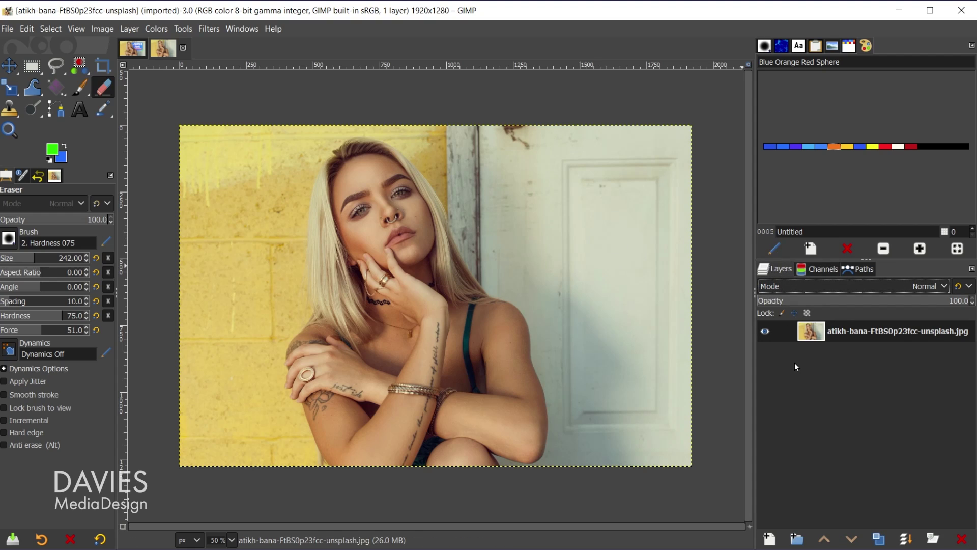
pyautogui.rightClick(815, 335)
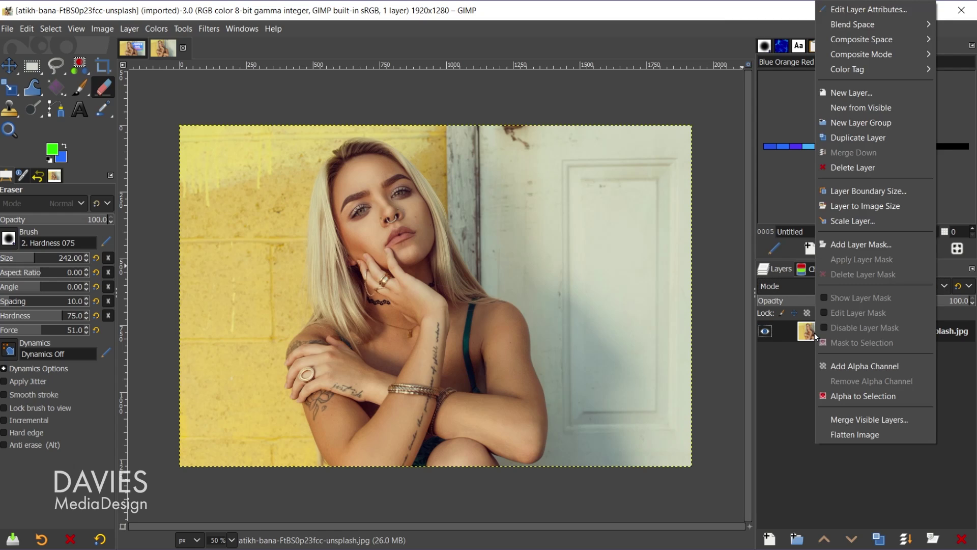
pyautogui.click(866, 368)
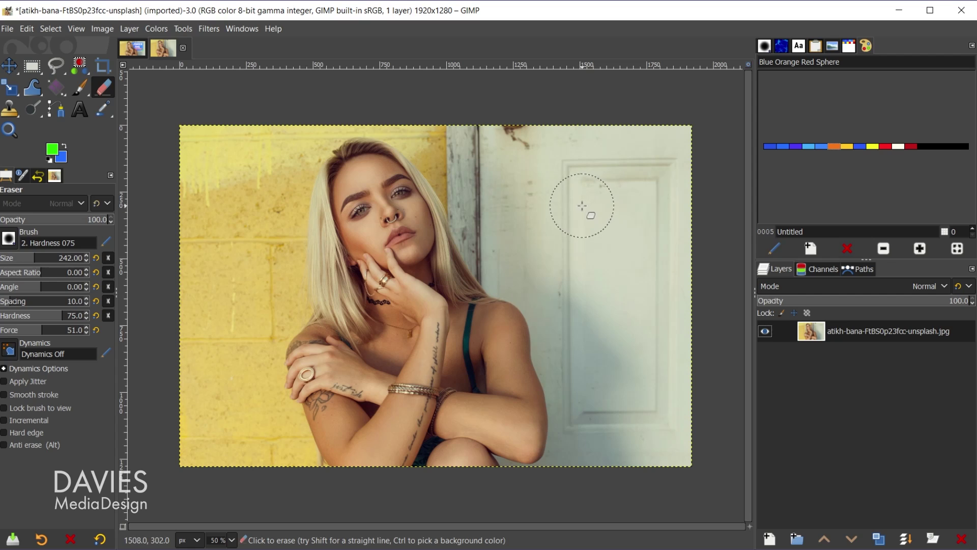
pyautogui.moveTo(578, 207)
pyautogui.mouseDown()
pyautogui.moveTo(555, 221)
pyautogui.moveTo(591, 197)
pyautogui.moveTo(533, 175)
pyautogui.moveTo(640, 111)
pyautogui.moveTo(587, 182)
pyautogui.moveTo(706, 99)
pyautogui.moveTo(621, 197)
pyautogui.moveTo(652, 195)
pyautogui.moveTo(622, 225)
pyautogui.moveTo(634, 220)
pyautogui.moveTo(621, 238)
pyautogui.moveTo(634, 292)
pyautogui.moveTo(681, 215)
pyautogui.moveTo(651, 301)
pyautogui.moveTo(608, 332)
pyautogui.moveTo(589, 279)
pyautogui.moveTo(506, 202)
pyautogui.moveTo(546, 98)
pyautogui.moveTo(490, 141)
pyautogui.moveTo(493, 171)
pyautogui.moveTo(443, 115)
pyautogui.moveTo(470, 112)
pyautogui.moveTo(414, 110)
pyautogui.moveTo(489, 224)
pyautogui.mouseUp()
pyautogui.hotkey('ctrl', 'z')
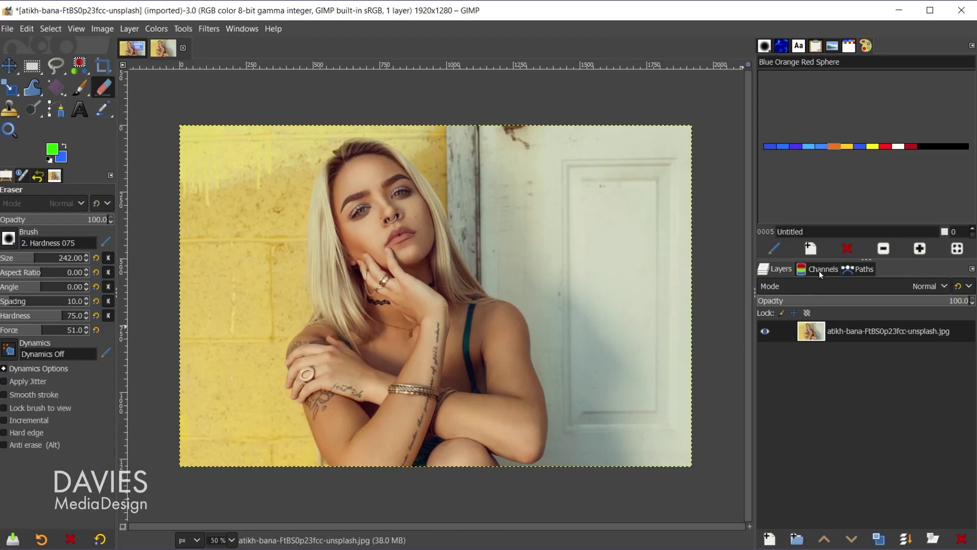
# Confirm the Alpha channel, test erasing with Lock pixels, then erase a transparent patch from the door
pyautogui.click(820, 270)
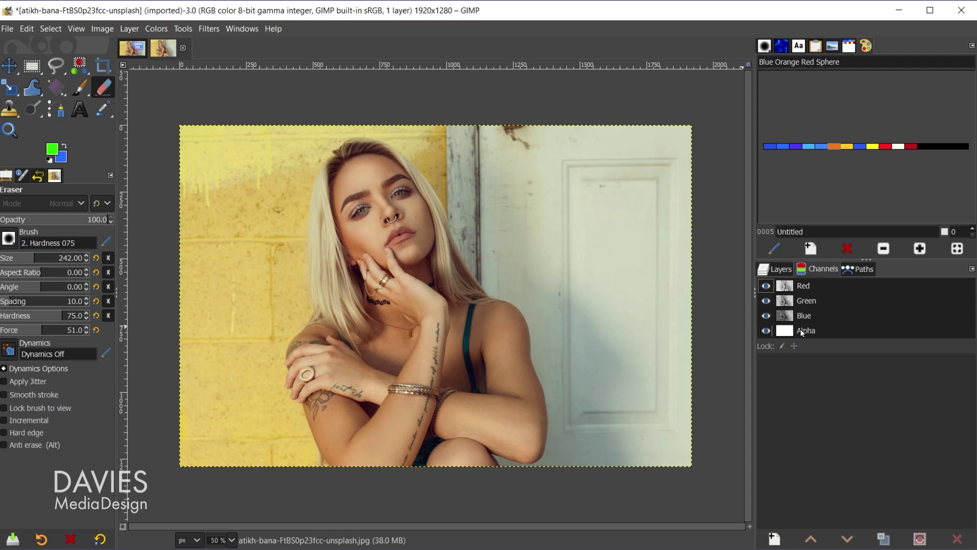
pyautogui.click(773, 270)
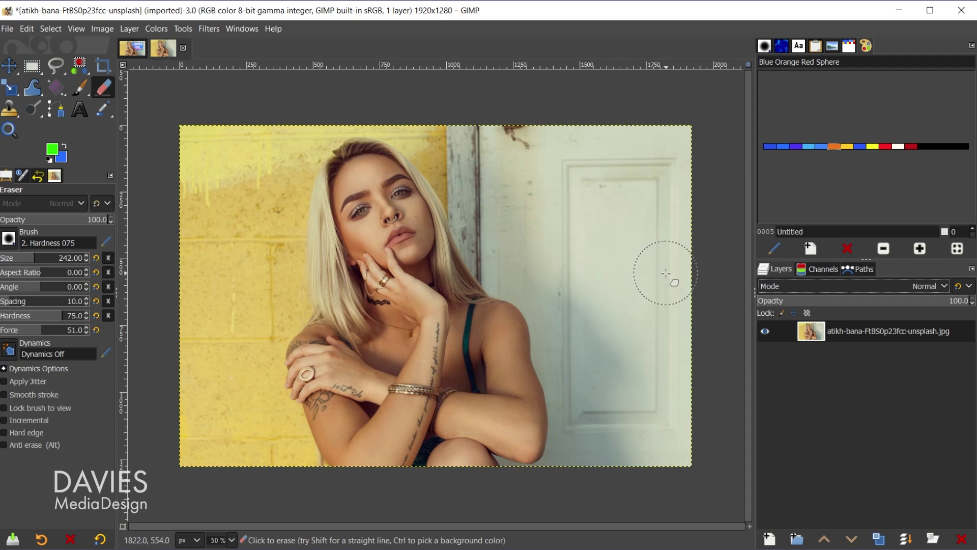
pyautogui.click(782, 312)
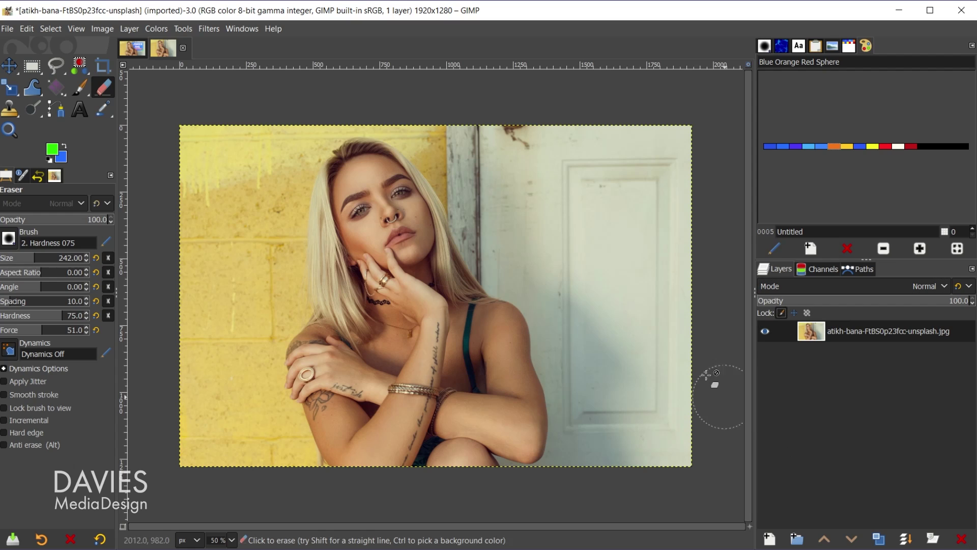
pyautogui.click(587, 270)
pyautogui.click(611, 255)
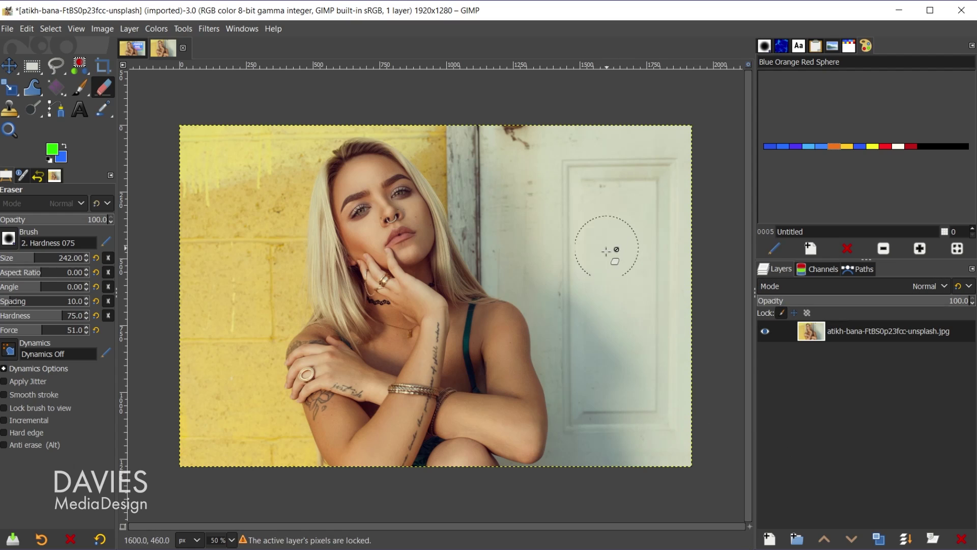
pyautogui.click(621, 251)
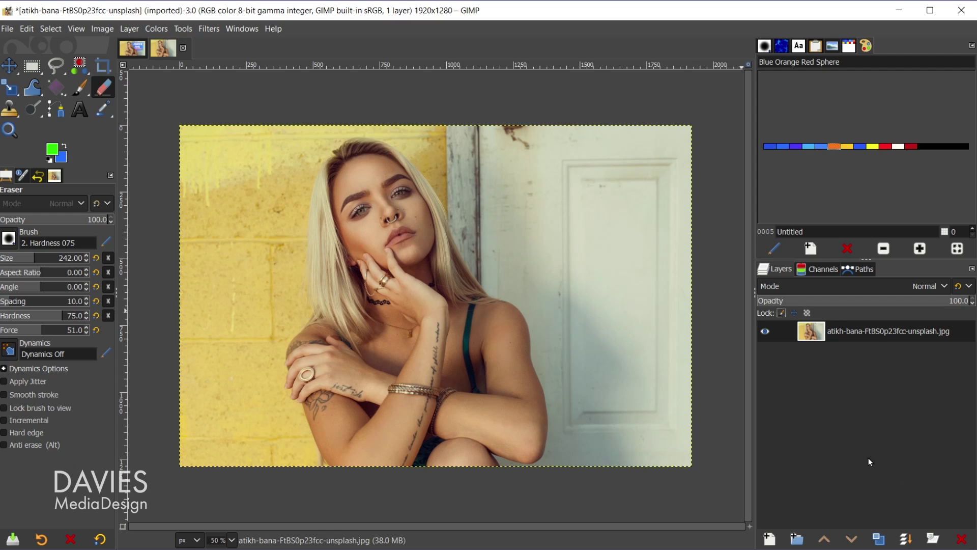
pyautogui.moveTo(575, 240)
pyautogui.mouseDown()
pyautogui.moveTo(570, 224)
pyautogui.moveTo(595, 285)
pyautogui.moveTo(621, 229)
pyautogui.mouseUp()
# Undo the door erasure and lock the photo layer's alpha channel, which blocks erasing
pyautogui.hotkey('ctrl', 'z')
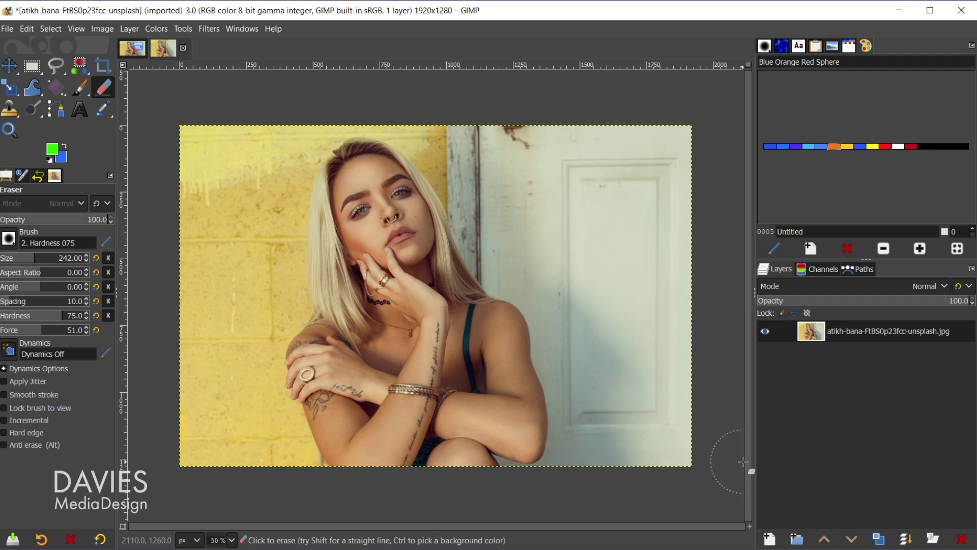
pyautogui.click(806, 313)
pyautogui.click(624, 257)
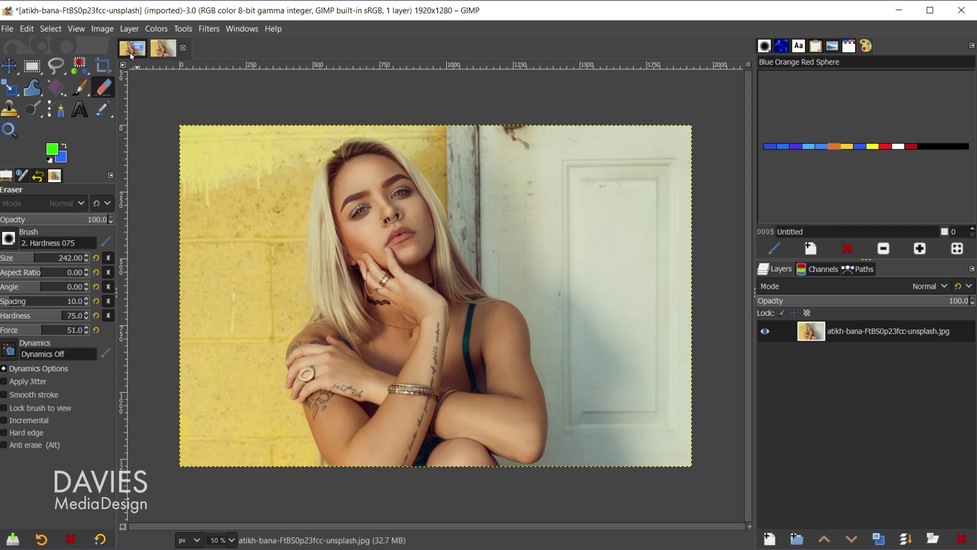
# On the Not Working thumbnail image, erase the middle letters of 'NOT WORKING?'
pyautogui.click(131, 49)
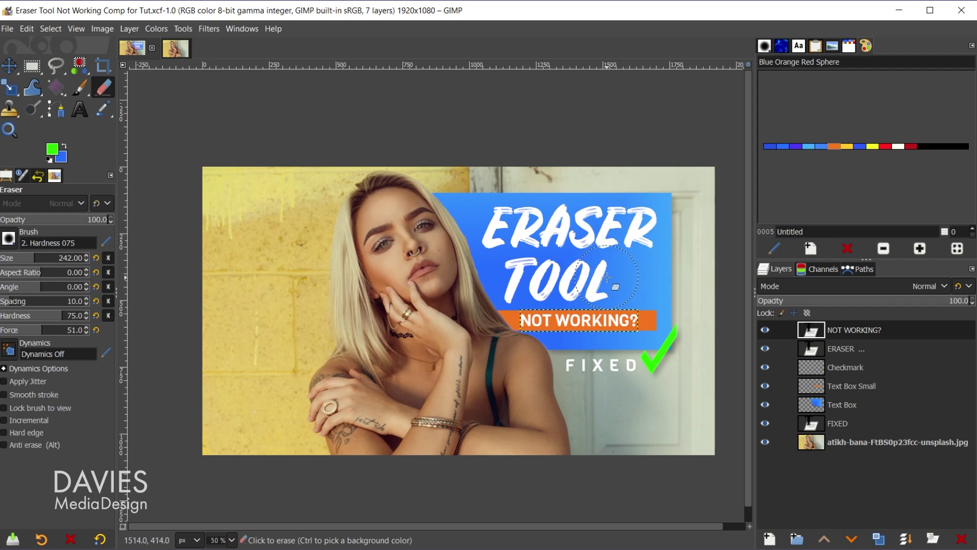
pyautogui.moveTo(577, 310)
pyautogui.mouseDown()
pyautogui.moveTo(572, 318)
pyautogui.moveTo(595, 323)
pyautogui.moveTo(574, 318)
pyautogui.mouseUp()
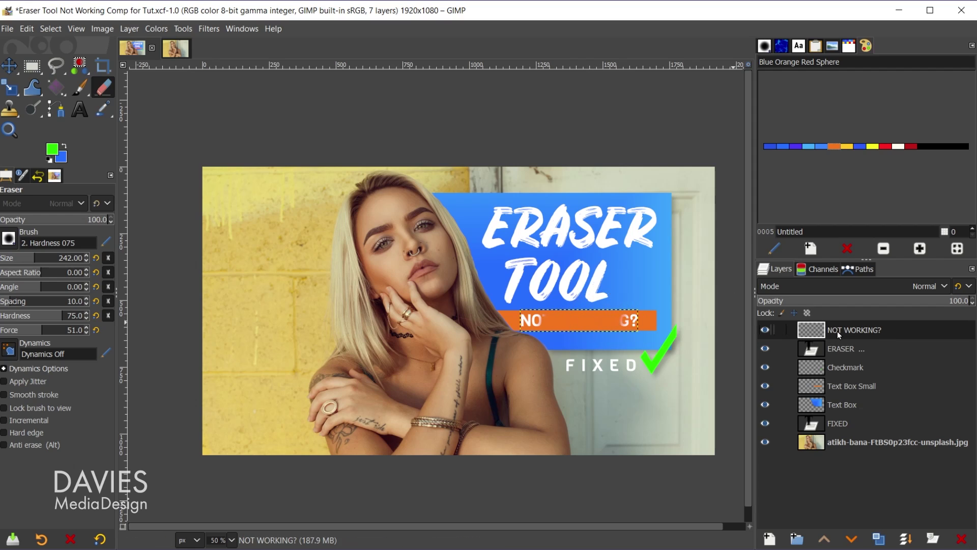
# Restore the 'NOT WORKING?' text, select the Text Box layer, and unlock its pixels for erasing
pyautogui.hotkey('ctrl', 'z')
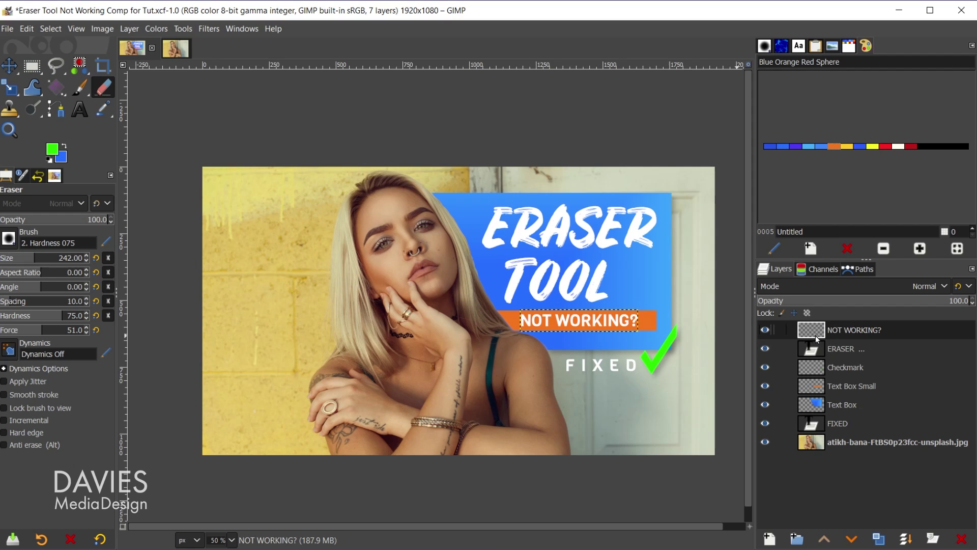
pyautogui.click(823, 406)
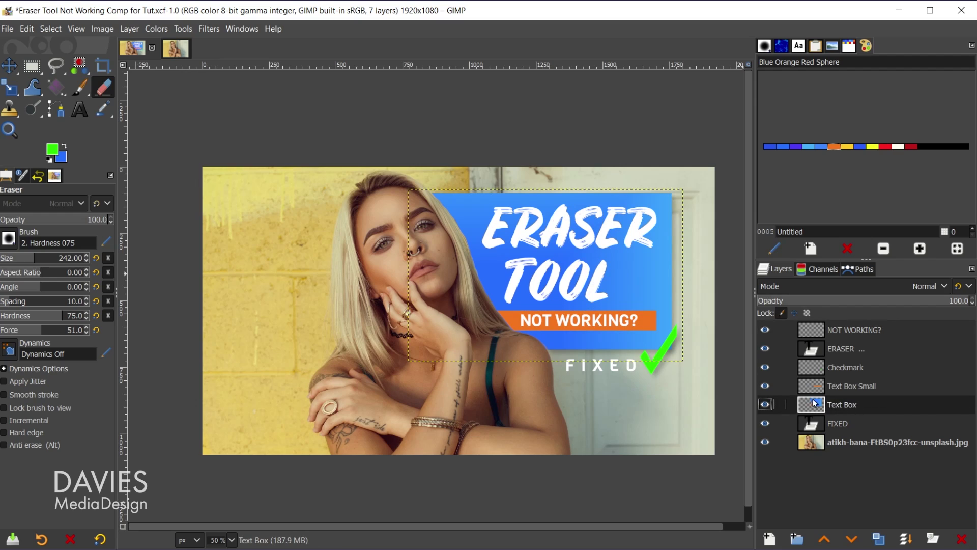
pyautogui.click(675, 275)
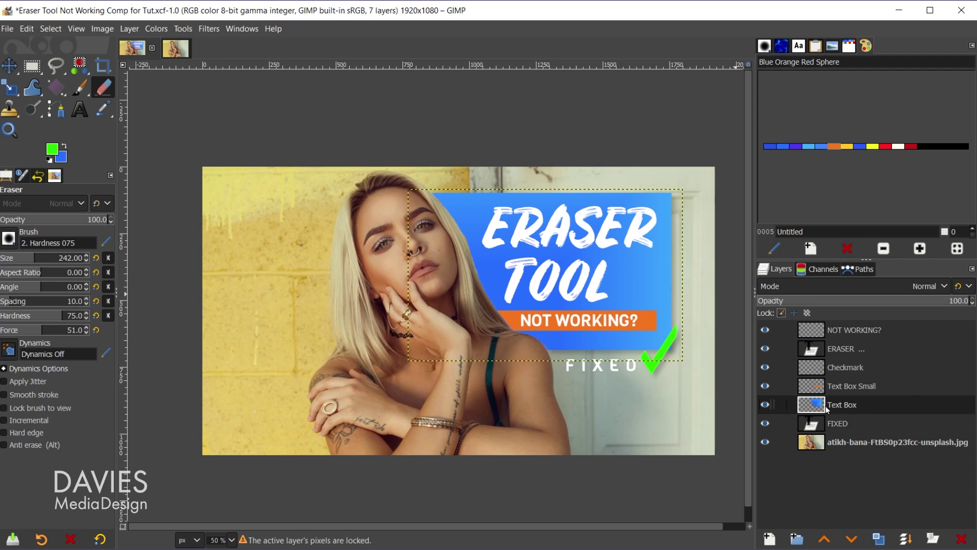
pyautogui.click(781, 312)
pyautogui.moveTo(636, 265)
pyautogui.mouseDown()
pyautogui.moveTo(656, 290)
pyautogui.moveTo(626, 256)
pyautogui.moveTo(539, 260)
pyautogui.moveTo(555, 275)
pyautogui.moveTo(514, 285)
pyautogui.moveTo(656, 326)
pyautogui.moveTo(560, 214)
pyautogui.moveTo(468, 239)
pyautogui.mouseUp()
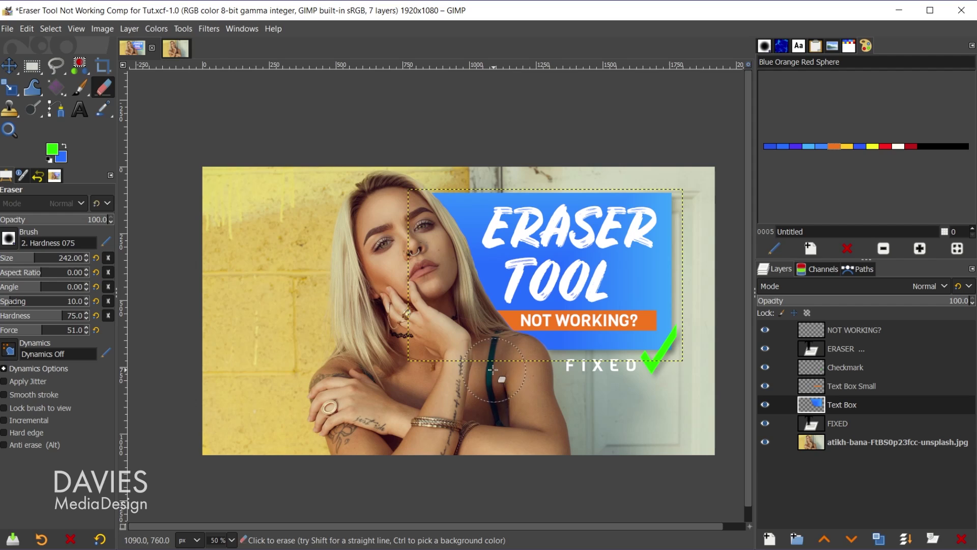
# Create a 'Visible' layer with Layer > New from Visible and move it to the top
pyautogui.click(130, 29)
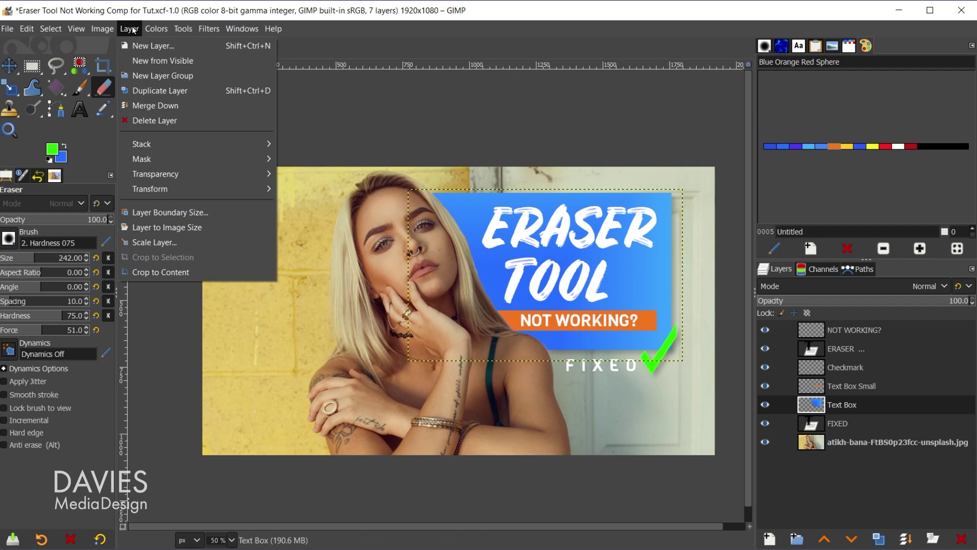
pyautogui.click(160, 61)
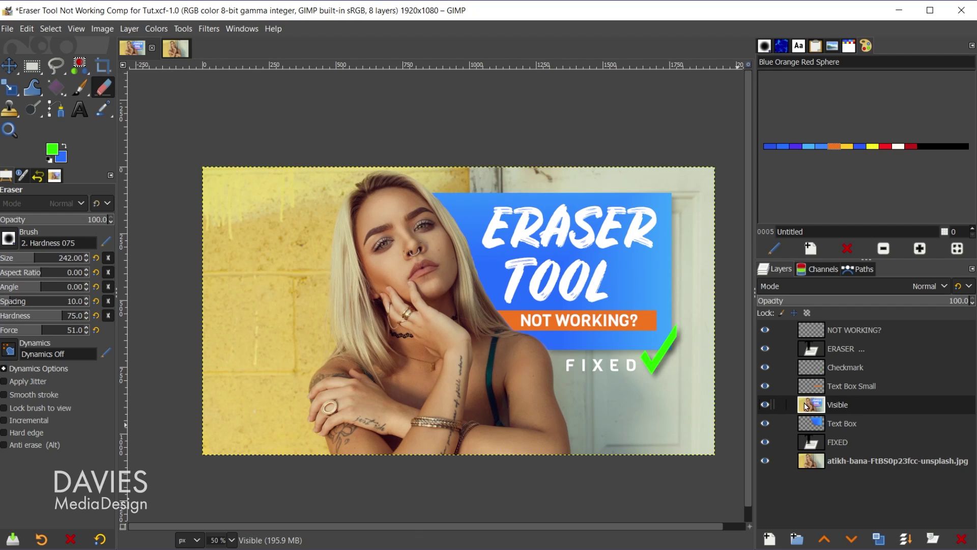
pyautogui.moveTo(805, 406); pyautogui.dragTo(822, 332)
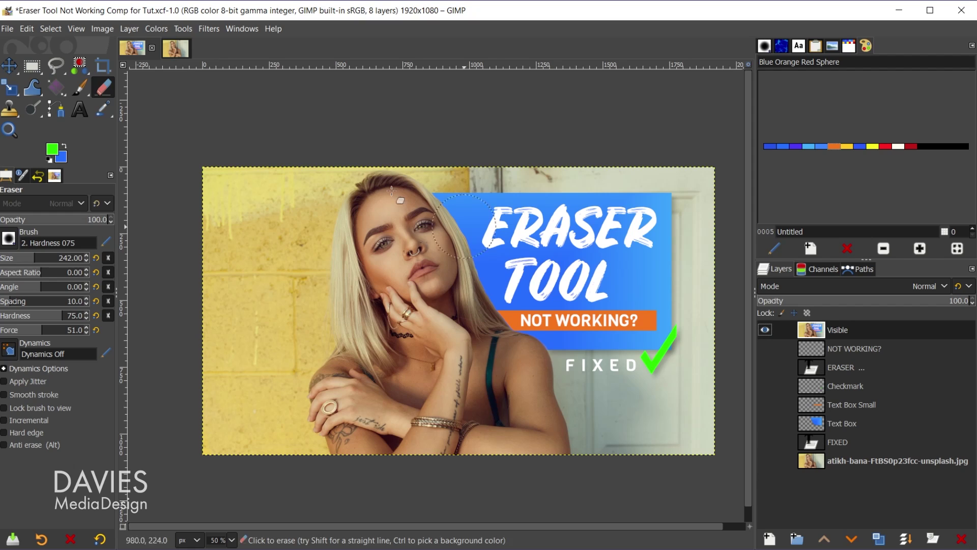
# On the Visible layer, erase a wide band across TOOL, NOT WORKING?, FIXED, the face and shoulder
pyautogui.click(104, 88)
pyautogui.moveTo(636, 267)
pyautogui.mouseDown()
pyautogui.moveTo(600, 264)
pyautogui.moveTo(654, 287)
pyautogui.moveTo(565, 275)
pyautogui.moveTo(532, 234)
pyautogui.moveTo(479, 224)
pyautogui.moveTo(639, 213)
pyautogui.moveTo(586, 325)
pyautogui.moveTo(442, 295)
pyautogui.moveTo(585, 386)
pyautogui.moveTo(514, 319)
pyautogui.moveTo(403, 251)
pyautogui.moveTo(359, 273)
pyautogui.moveTo(339, 329)
pyautogui.mouseUp()
pyautogui.hotkey('ctrl', 'z')
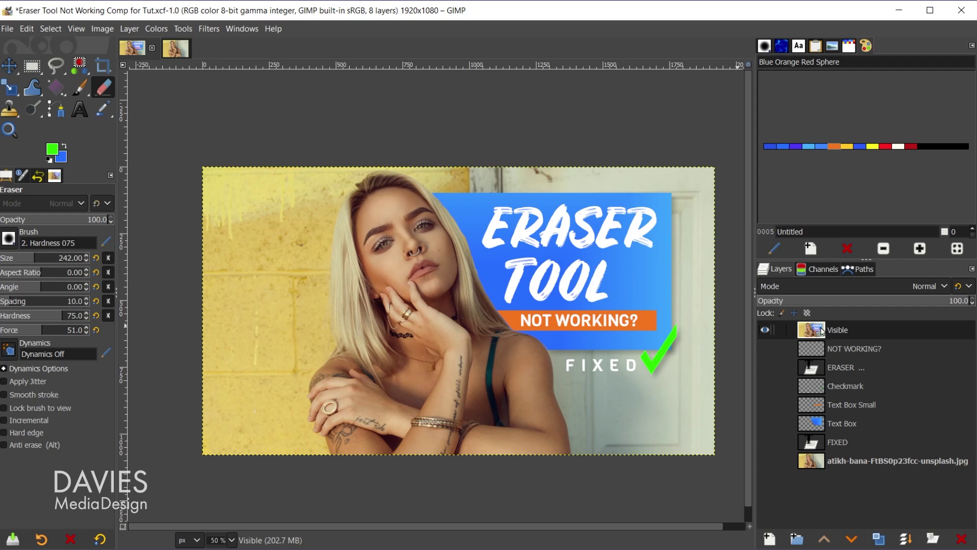
pyautogui.moveTo(606, 278)
pyautogui.mouseDown()
pyautogui.moveTo(651, 288)
pyautogui.moveTo(656, 300)
pyautogui.moveTo(639, 320)
pyautogui.mouseUp()
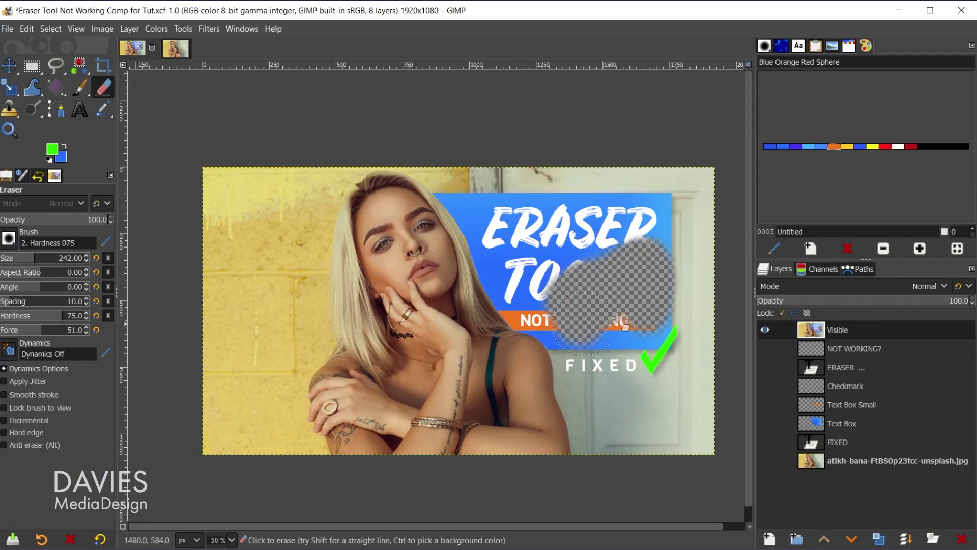
pyautogui.moveTo(617, 318)
pyautogui.mouseDown()
pyautogui.moveTo(555, 348)
pyautogui.moveTo(499, 348)
pyautogui.mouseUp()
pyautogui.moveTo(551, 292)
pyautogui.mouseDown()
pyautogui.moveTo(593, 236)
pyautogui.moveTo(610, 263)
pyautogui.moveTo(531, 272)
pyautogui.moveTo(566, 212)
pyautogui.moveTo(455, 244)
pyautogui.moveTo(259, 342)
pyautogui.moveTo(317, 392)
pyautogui.moveTo(487, 337)
pyautogui.moveTo(466, 333)
pyautogui.mouseUp()
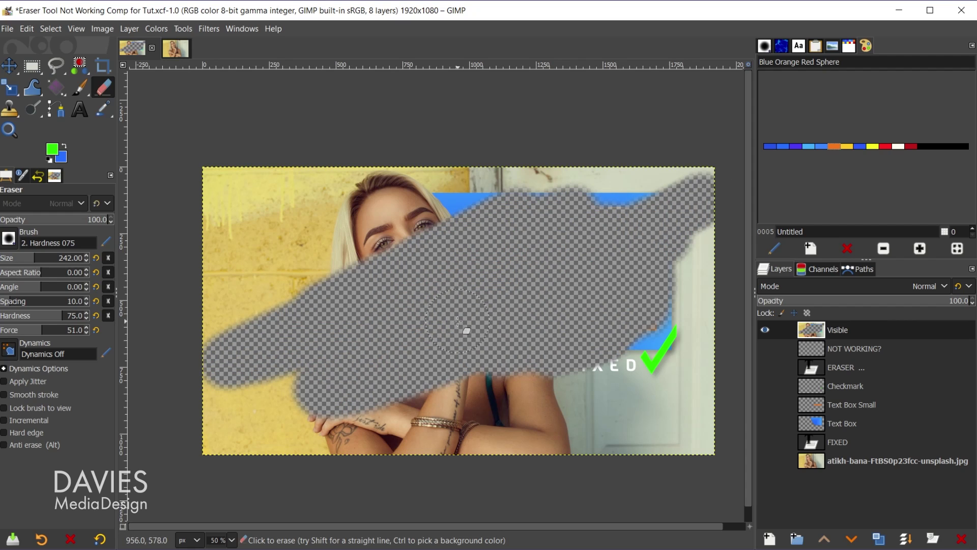
# Hold Alt to anti-erase most of the erased band back onto the Visible layer
pyautogui.press('alt')
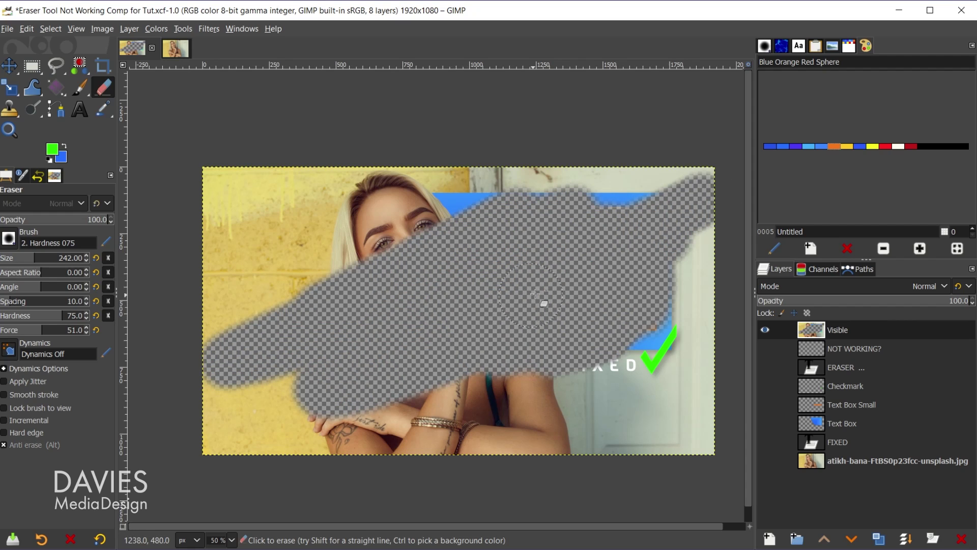
pyautogui.moveTo(533, 291)
pyautogui.mouseDown()
pyautogui.moveTo(490, 304)
pyautogui.moveTo(564, 273)
pyautogui.moveTo(497, 246)
pyautogui.moveTo(505, 256)
pyautogui.moveTo(455, 259)
pyautogui.moveTo(454, 238)
pyautogui.moveTo(522, 186)
pyautogui.moveTo(552, 186)
pyautogui.moveTo(543, 232)
pyautogui.moveTo(606, 221)
pyautogui.moveTo(673, 181)
pyautogui.moveTo(618, 249)
pyautogui.moveTo(632, 261)
pyautogui.moveTo(706, 229)
pyautogui.moveTo(587, 309)
pyautogui.moveTo(542, 312)
pyautogui.moveTo(603, 286)
pyautogui.moveTo(610, 317)
pyautogui.moveTo(589, 348)
pyautogui.moveTo(597, 352)
pyautogui.moveTo(510, 362)
pyautogui.moveTo(457, 389)
pyautogui.moveTo(522, 259)
pyautogui.moveTo(330, 272)
pyautogui.moveTo(441, 342)
pyautogui.moveTo(414, 352)
pyautogui.moveTo(404, 383)
pyautogui.moveTo(484, 422)
pyautogui.mouseUp()
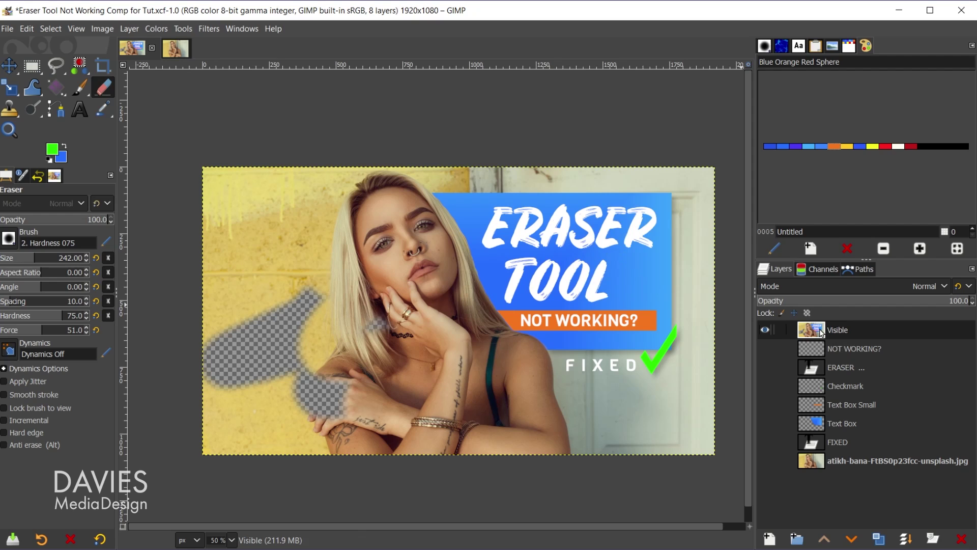
# Delete the Visible layer, unhide all layers, and move NOT WORKING? into a new 'Thumbnail Elements' group
pyautogui.click(962, 539)
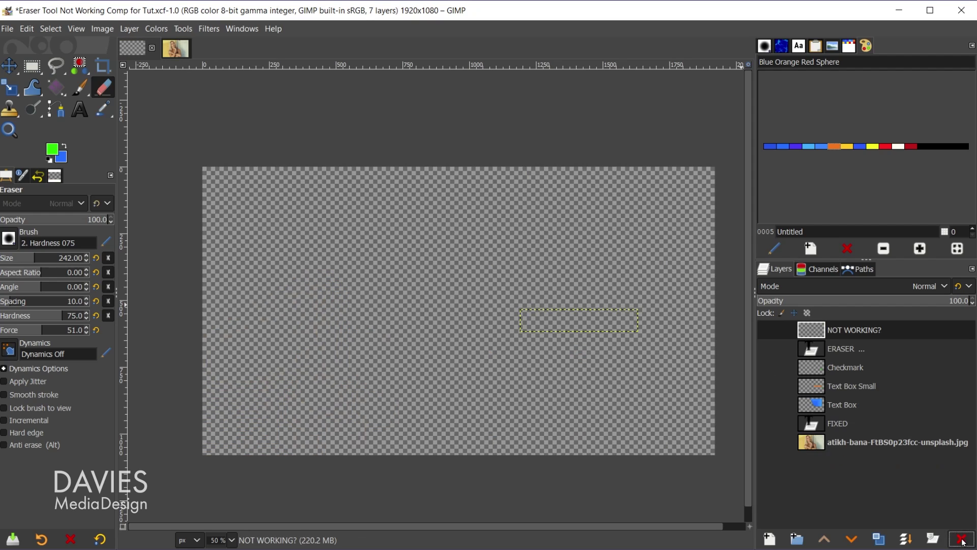
pyautogui.keyDown('shift'); pyautogui.click(765, 329); pyautogui.keyUp('shift')
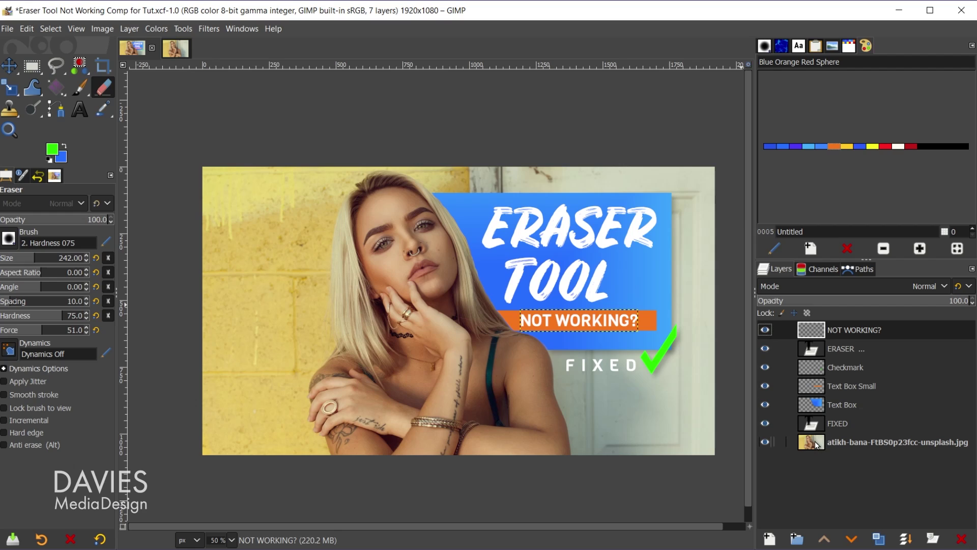
pyautogui.click(798, 540)
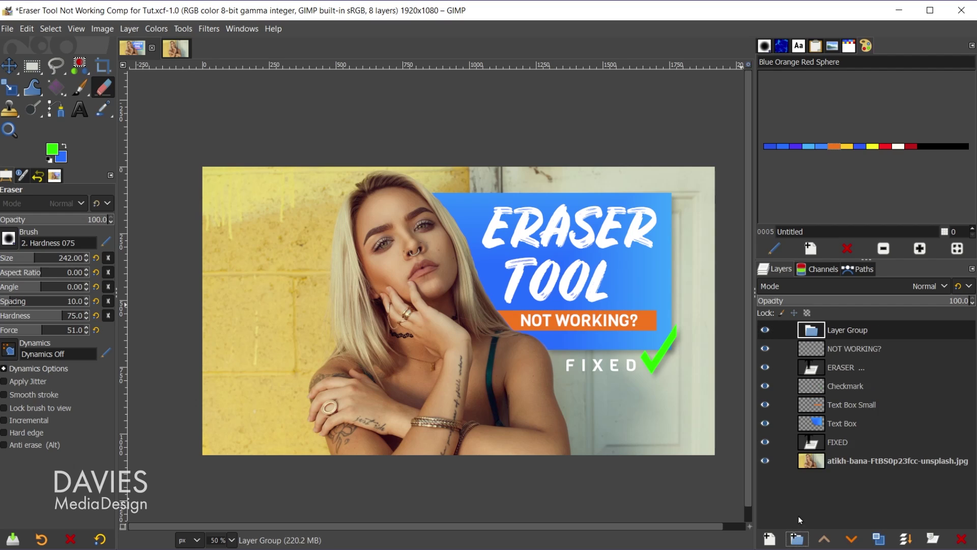
pyautogui.doubleClick(846, 329)
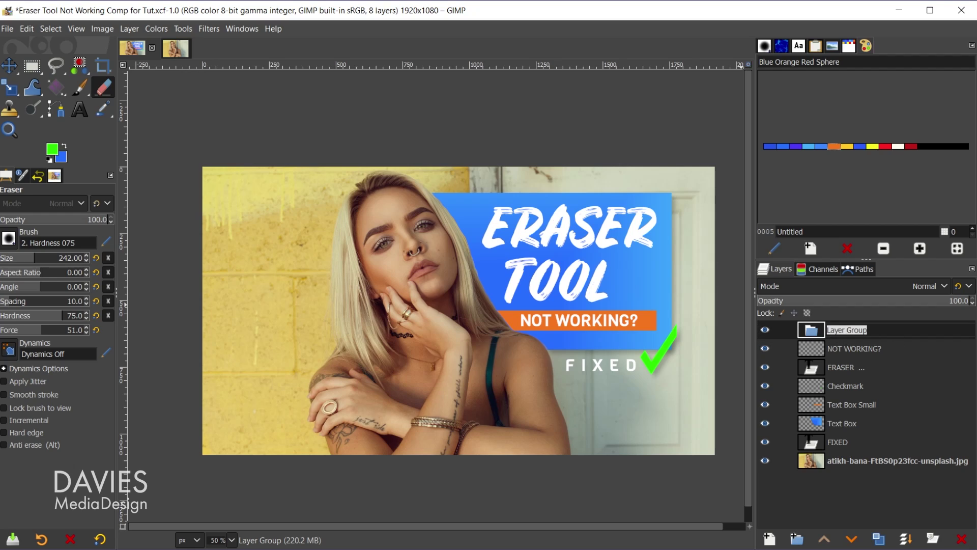
pyautogui.write('Thumbnail Elements')
pyautogui.press('Return')
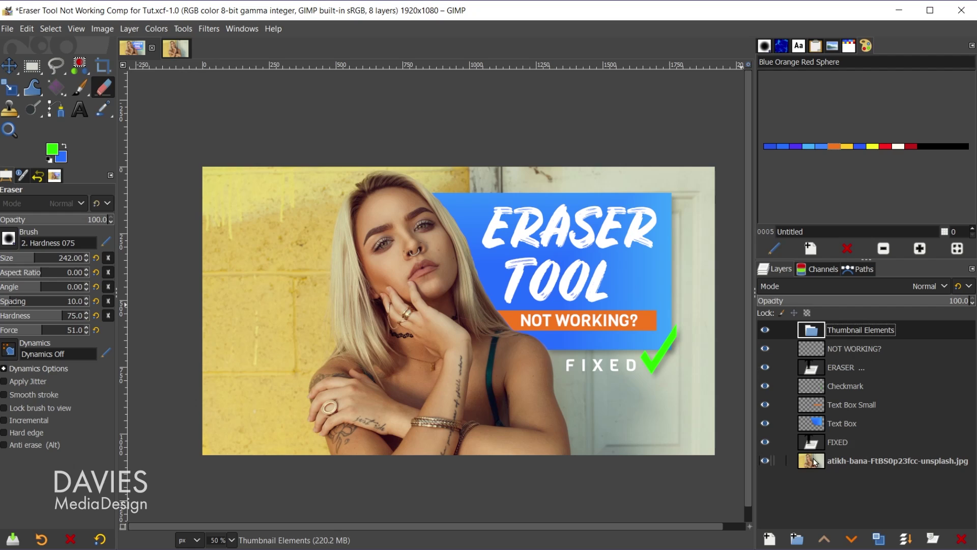
pyautogui.moveTo(814, 348)
pyautogui.mouseDown()
pyautogui.moveTo(822, 340)
pyautogui.moveTo(822, 439)
pyautogui.moveTo(835, 440)
pyautogui.mouseUp()
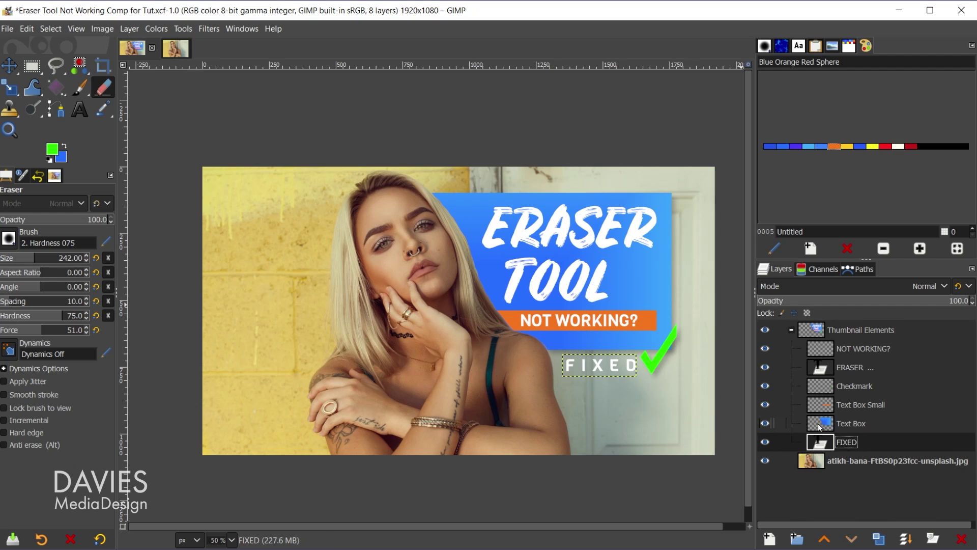
pyautogui.click(817, 334)
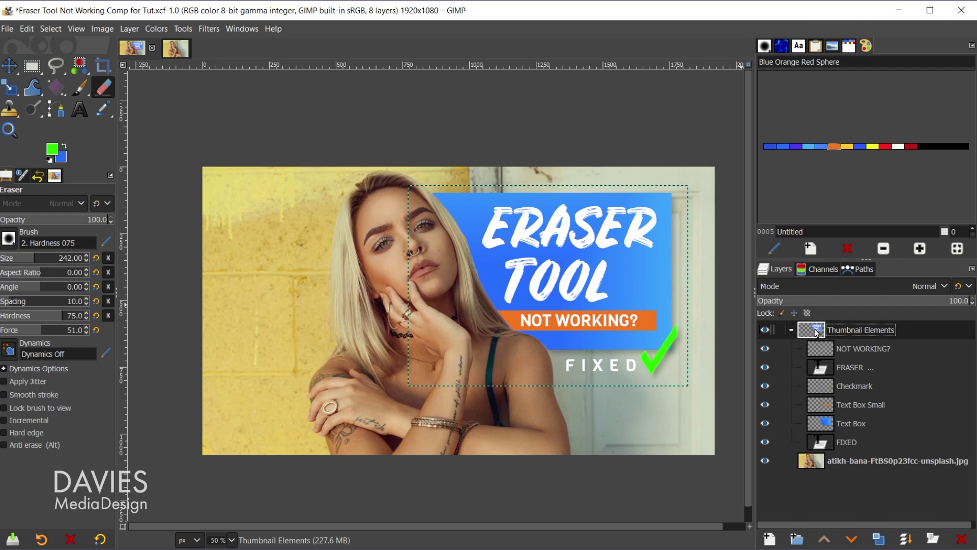
pyautogui.rightClick(816, 333)
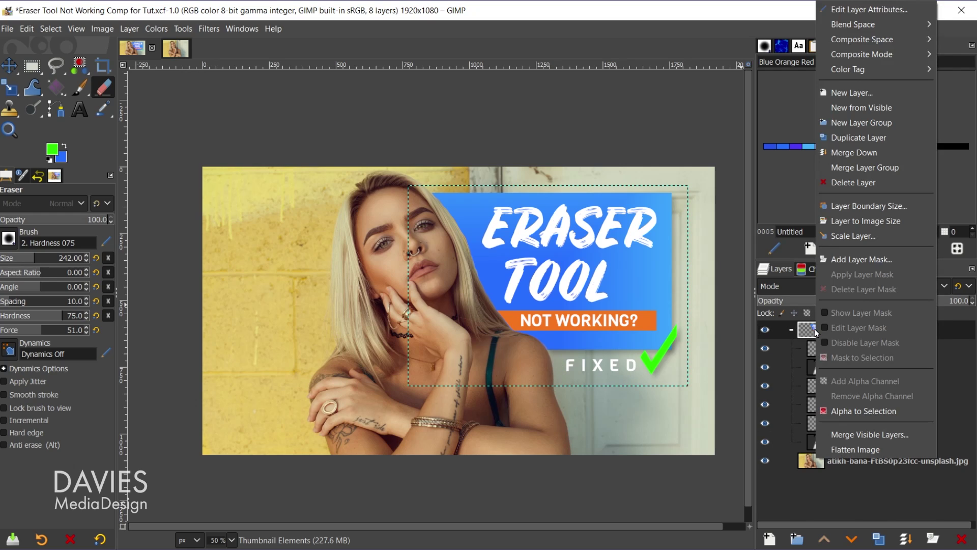
pyautogui.click(868, 258)
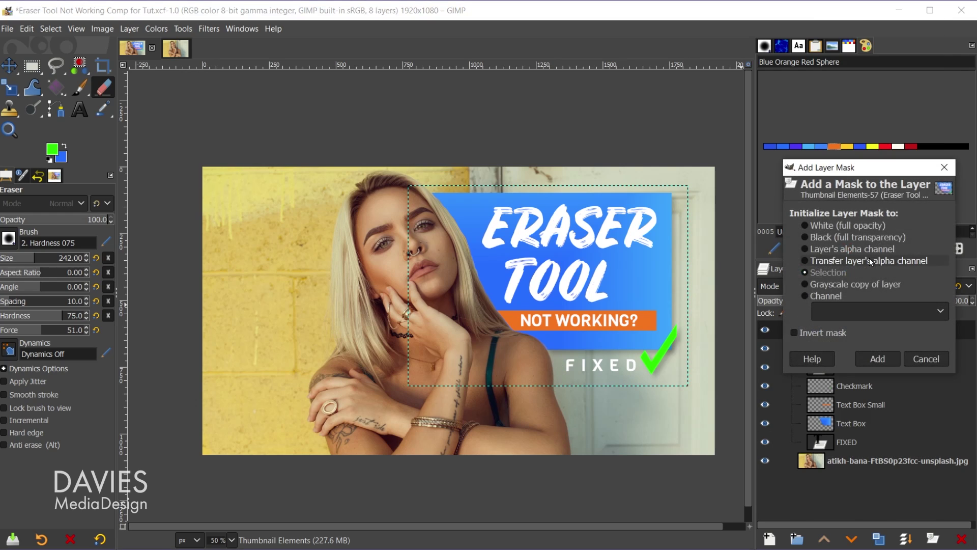
pyautogui.click(851, 224)
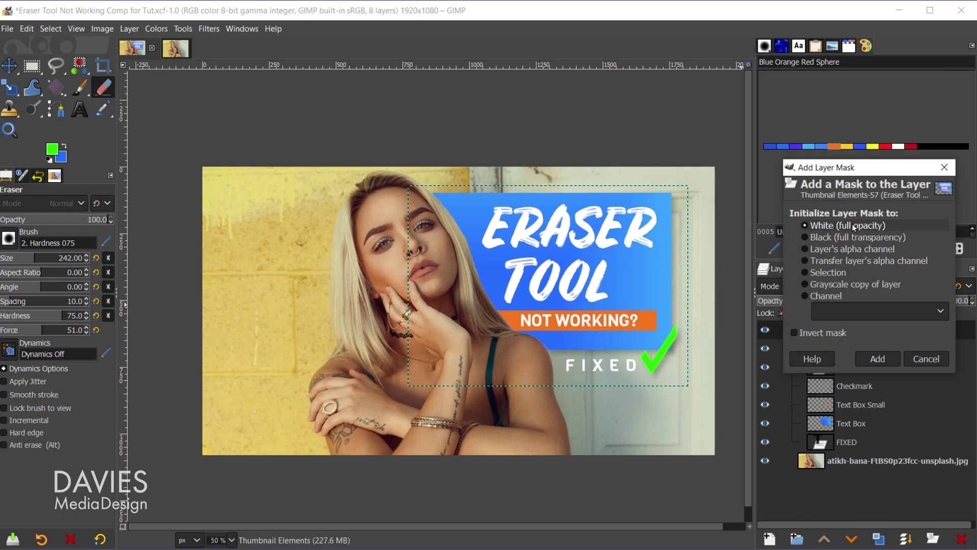
pyautogui.click(880, 355)
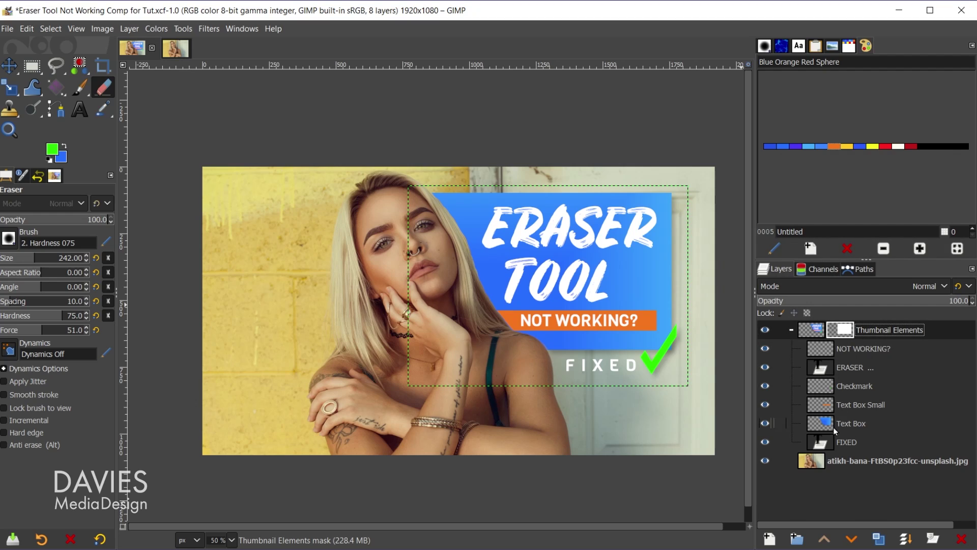
pyautogui.click(766, 331)
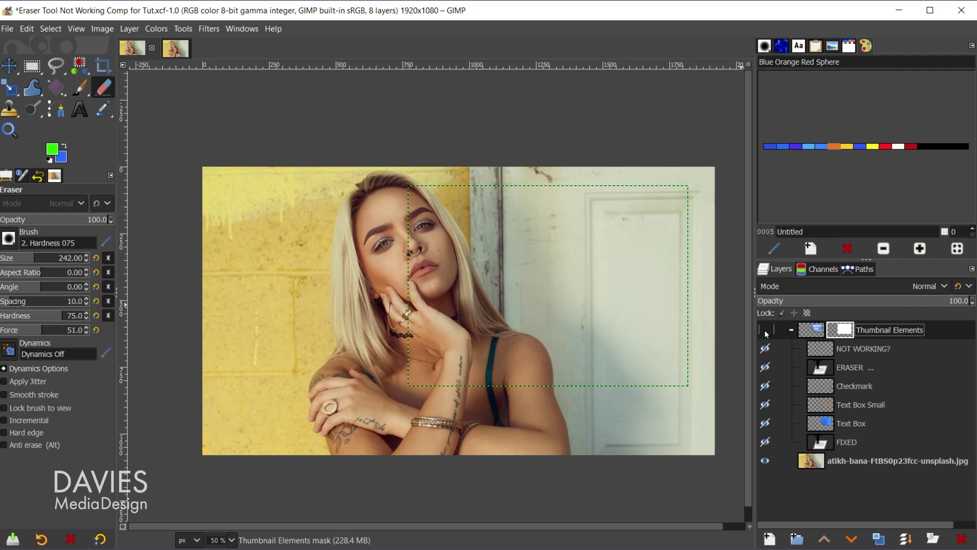
pyautogui.click(765, 330)
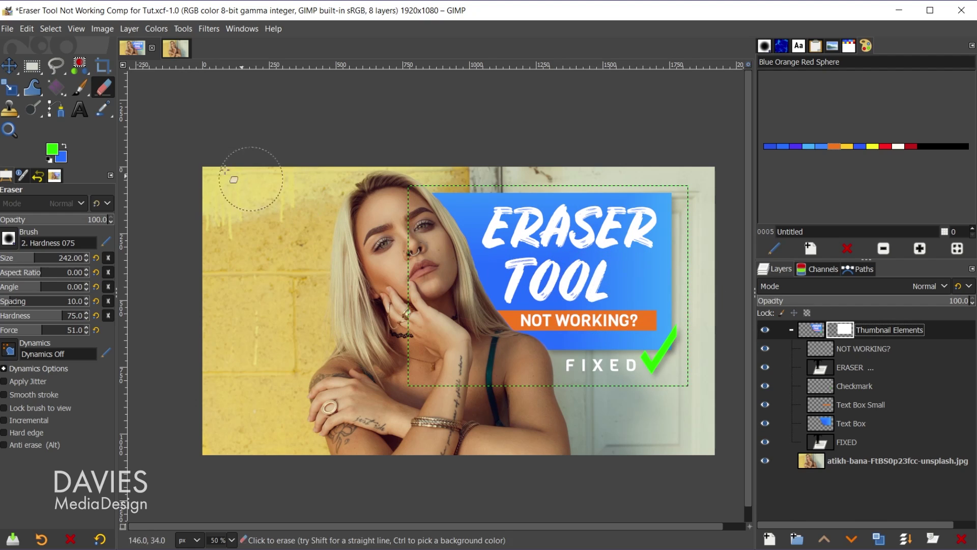
# Paint black with the Paintbrush on the group's mask over the ERASER TOOL title and banner
pyautogui.click(81, 85)
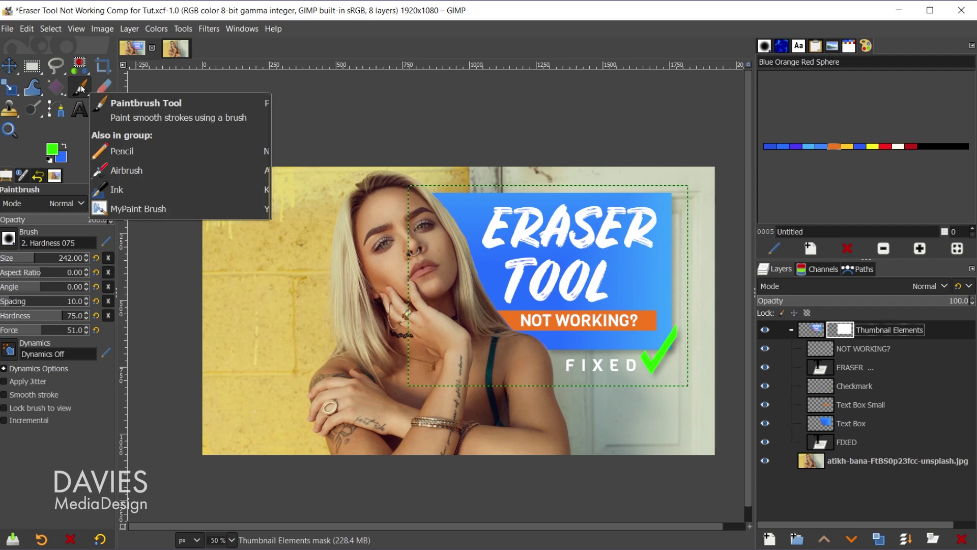
pyautogui.click(51, 162)
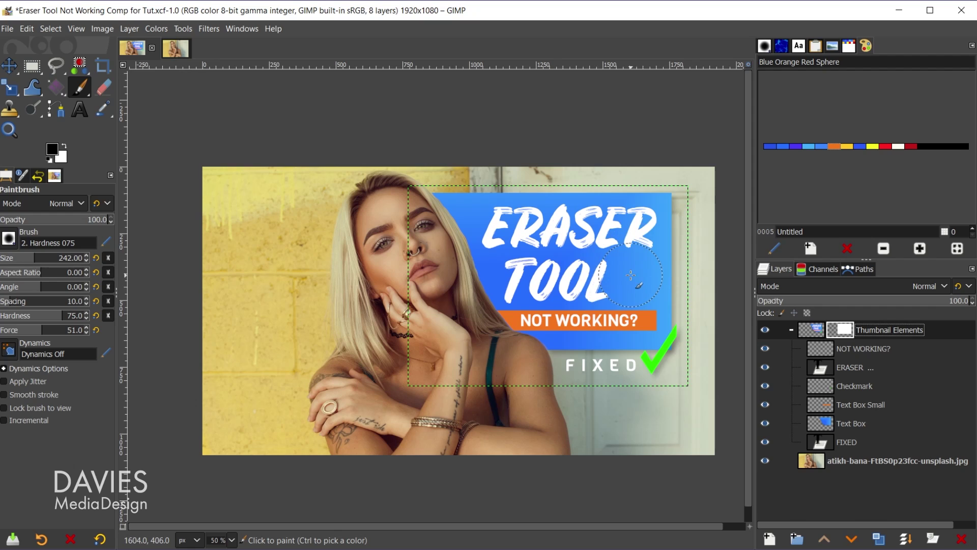
pyautogui.moveTo(608, 275)
pyautogui.mouseDown()
pyautogui.moveTo(633, 280)
pyautogui.moveTo(546, 286)
pyautogui.moveTo(562, 269)
pyautogui.moveTo(467, 313)
pyautogui.moveTo(516, 290)
pyautogui.moveTo(543, 306)
pyautogui.moveTo(646, 278)
pyautogui.moveTo(647, 303)
pyautogui.moveTo(677, 335)
pyautogui.moveTo(716, 339)
pyautogui.moveTo(732, 299)
pyautogui.moveTo(662, 255)
pyautogui.moveTo(664, 210)
pyautogui.moveTo(636, 219)
pyautogui.mouseUp()
pyautogui.moveTo(501, 221)
pyautogui.mouseDown()
pyautogui.moveTo(555, 244)
pyautogui.moveTo(509, 206)
pyautogui.moveTo(596, 226)
pyautogui.mouseUp()
pyautogui.moveTo(634, 318)
pyautogui.mouseDown()
pyautogui.moveTo(655, 287)
pyautogui.moveTo(638, 301)
pyautogui.moveTo(676, 285)
pyautogui.moveTo(618, 246)
pyautogui.mouseUp()
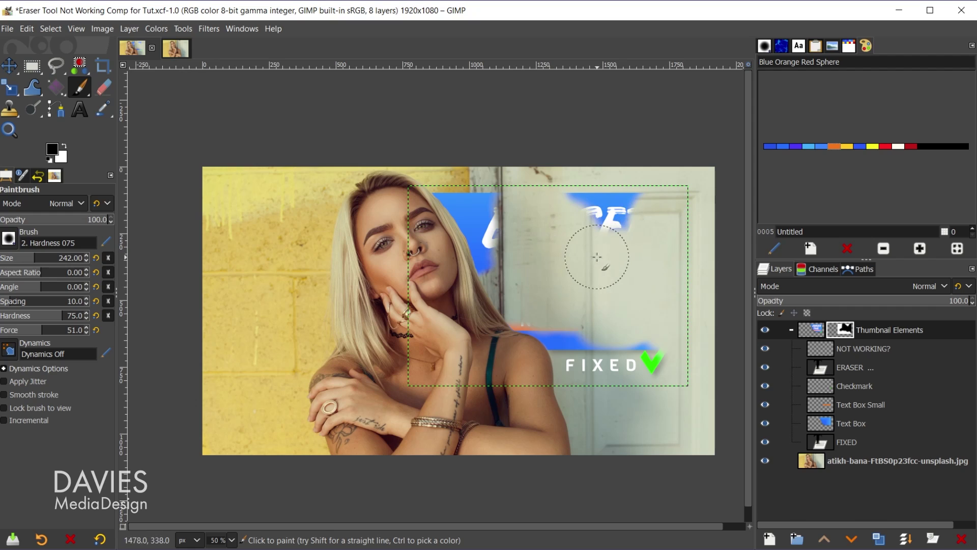
# Disable, then delete the Thumbnail Elements group's layer mask, toggling the group's visibility to check
pyautogui.rightClick(838, 331)
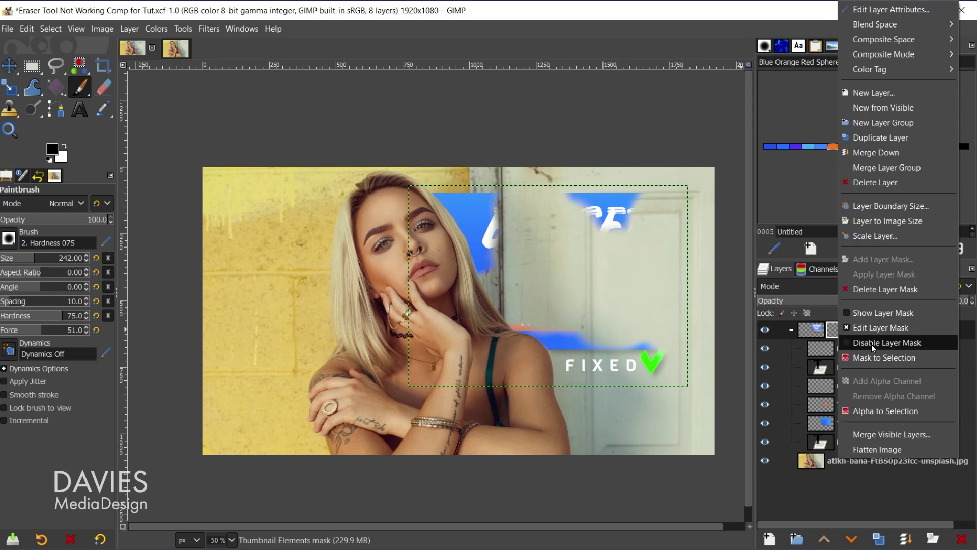
pyautogui.click(887, 343)
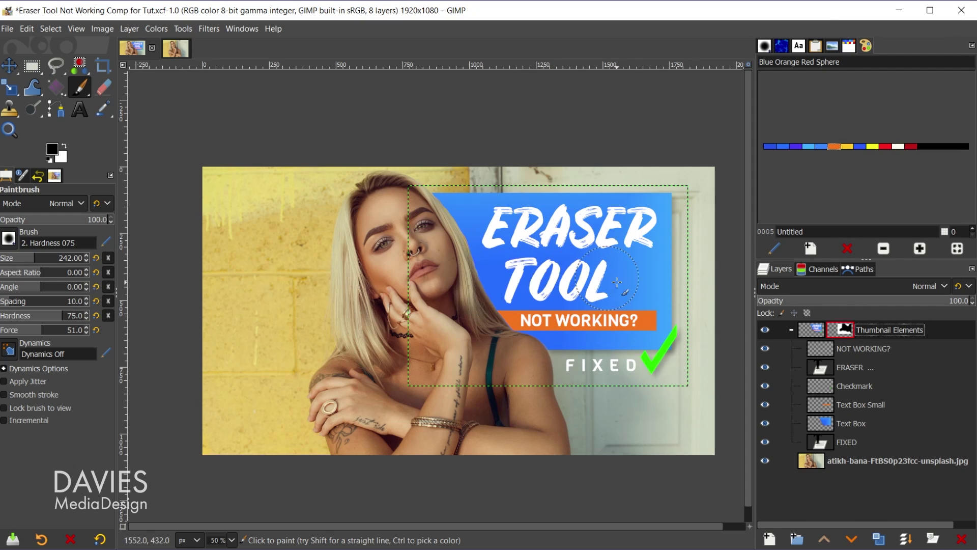
pyautogui.rightClick(845, 334)
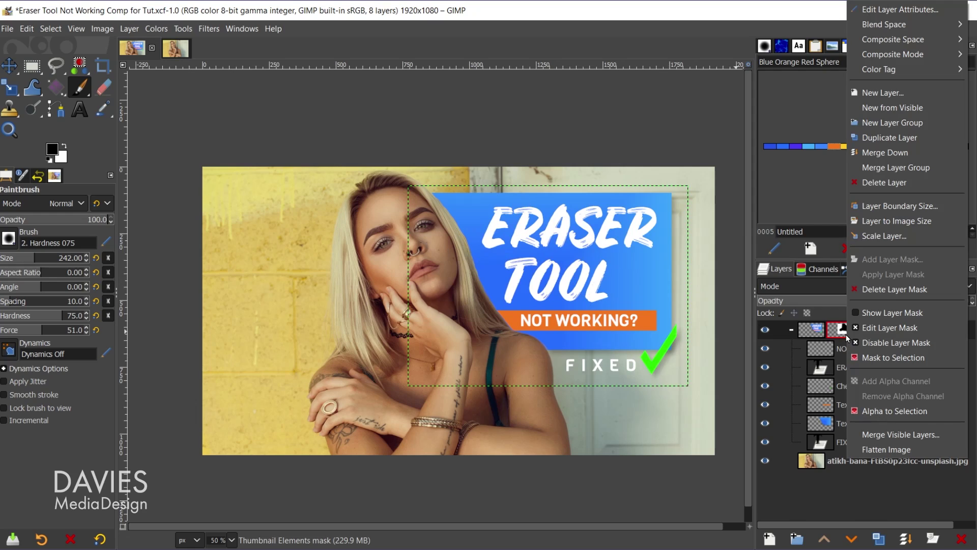
pyautogui.click(911, 289)
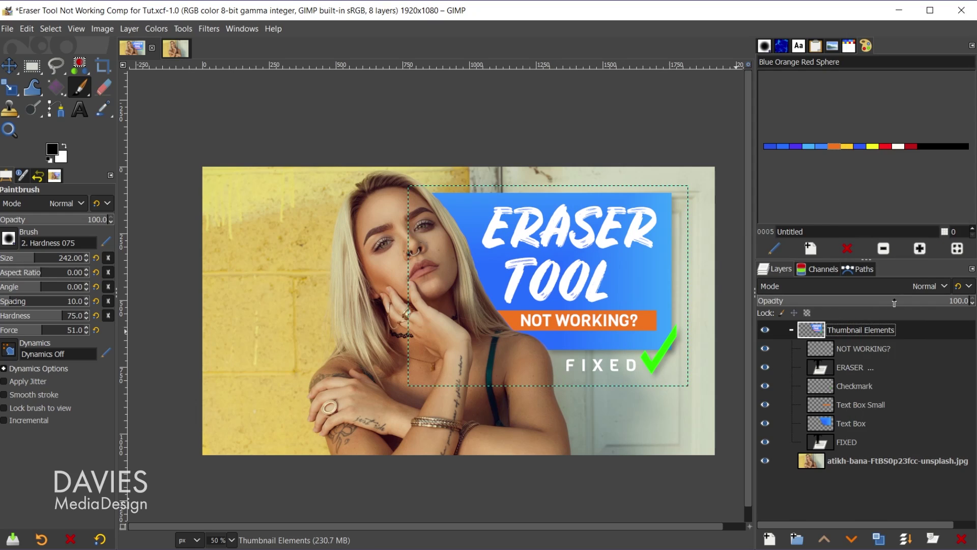
pyautogui.click(768, 330)
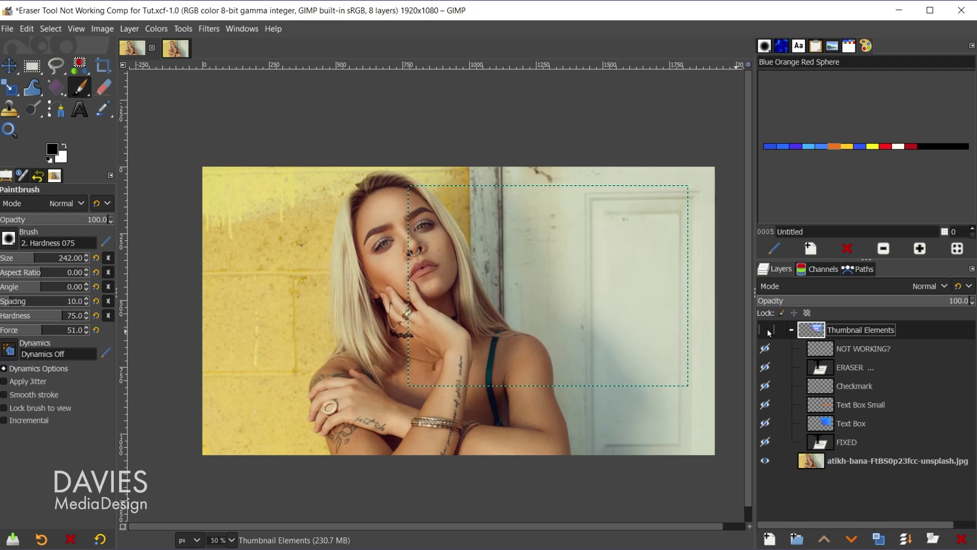
pyautogui.click(766, 331)
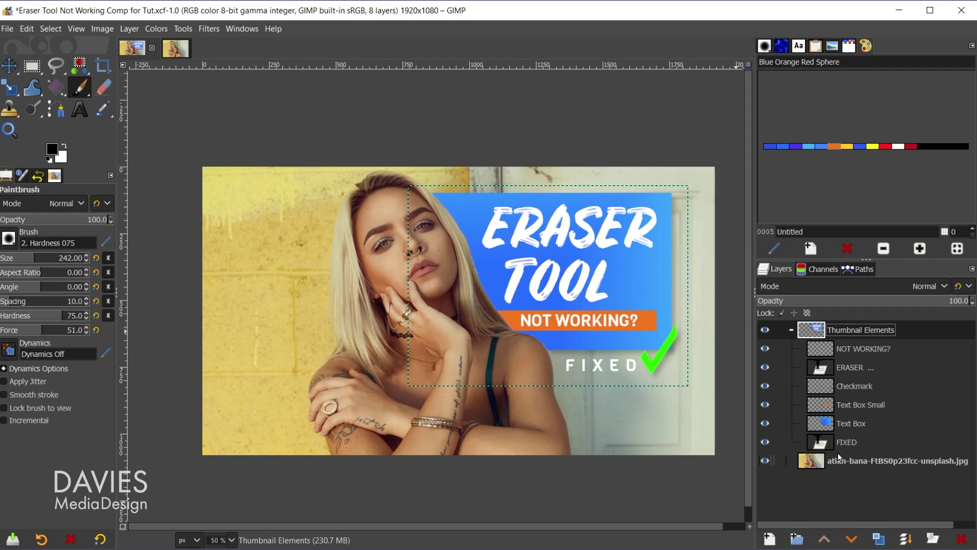
# Move the photo layer into Thumbnail Elements and give the group a white, fully opaque mask
pyautogui.moveTo(823, 460)
pyautogui.mouseDown()
pyautogui.moveTo(811, 463)
pyautogui.moveTo(832, 456)
pyautogui.mouseUp()
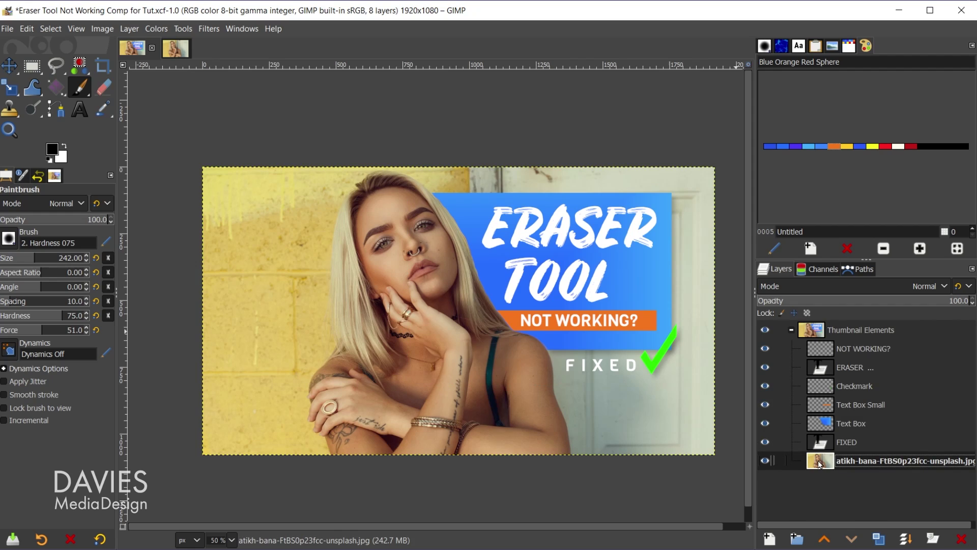
pyautogui.click(813, 331)
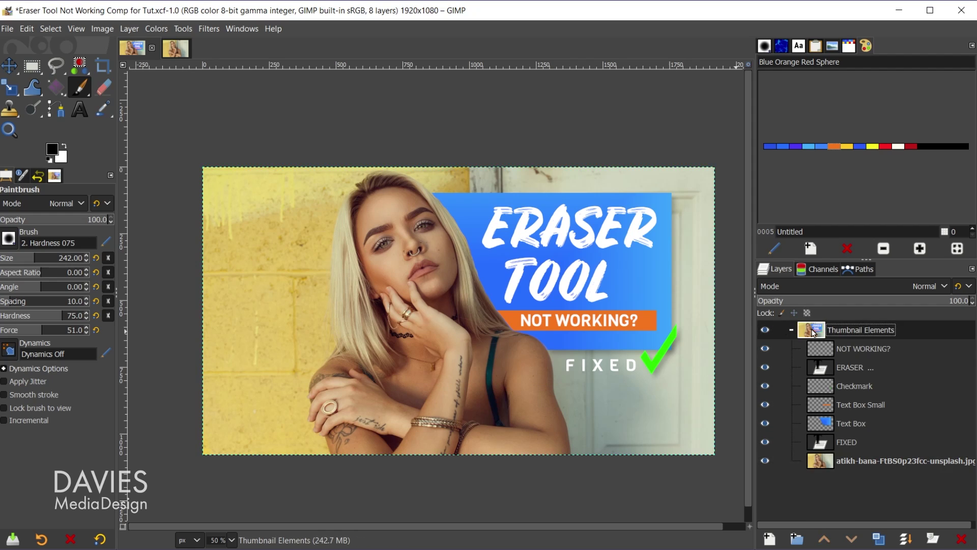
pyautogui.click(933, 539)
pyautogui.moveTo(907, 346); pyautogui.dragTo(799, 227)
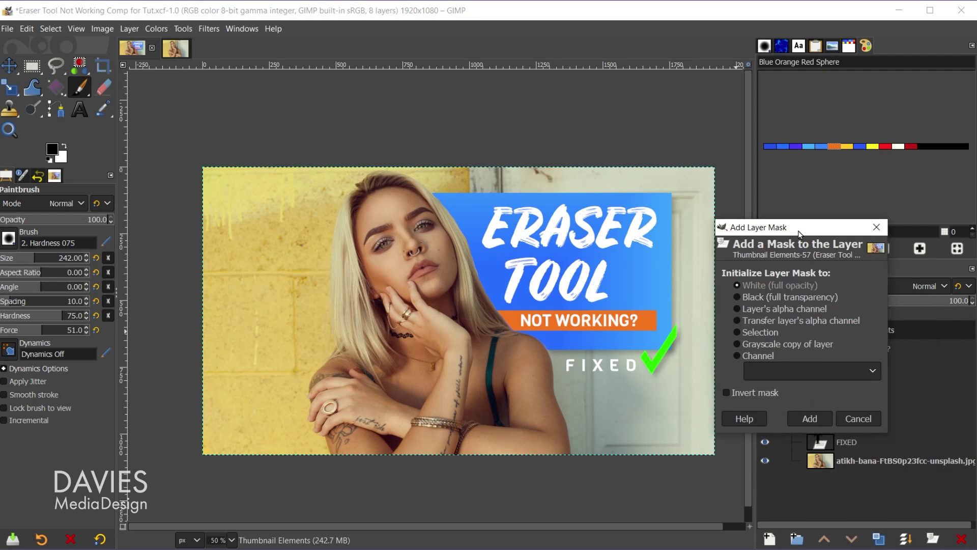
pyautogui.click(814, 416)
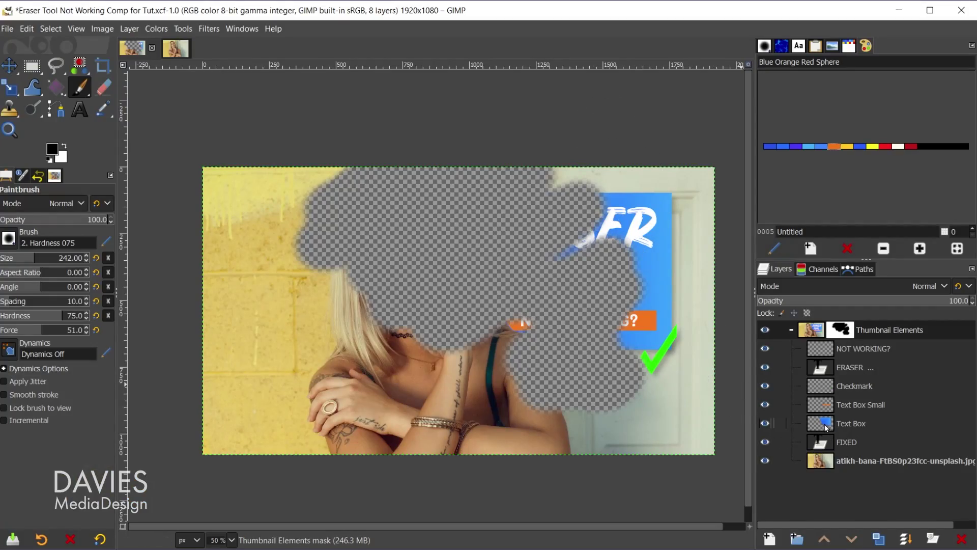
# Delete the Thumbnail Elements group's layer mask
pyautogui.click(827, 426)
pyautogui.rightClick(846, 332)
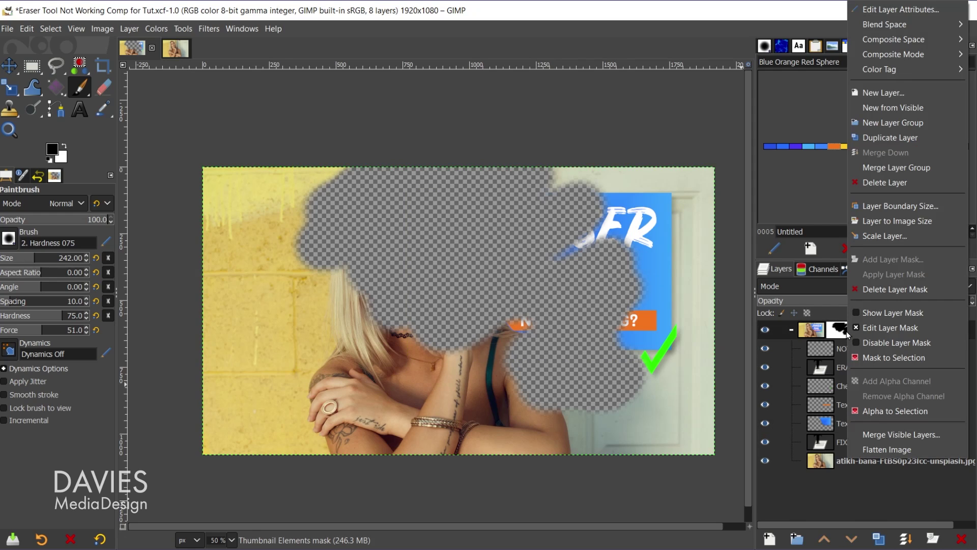
pyautogui.click(870, 288)
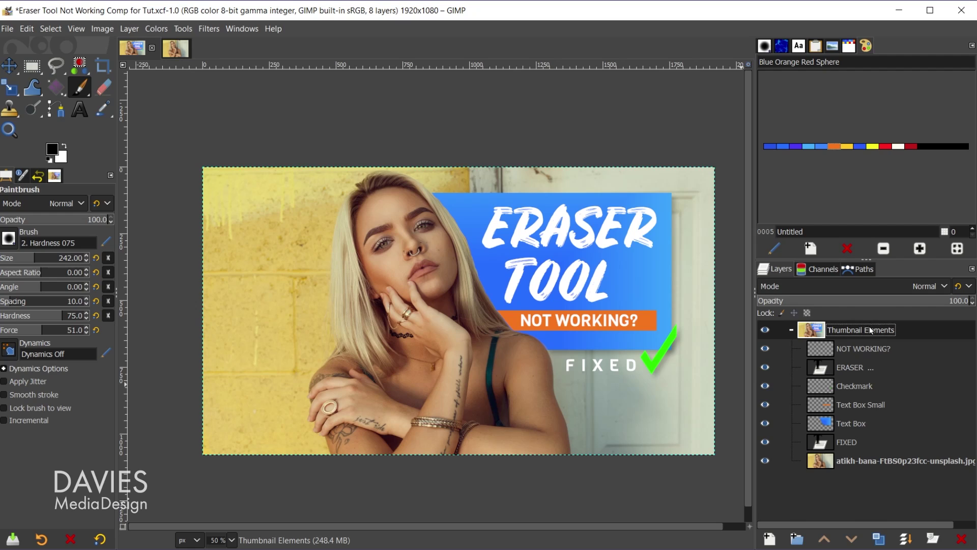
# With the Eraser at 100 opacity, erase part of the Text Box's blue box near TOOL
pyautogui.click(854, 426)
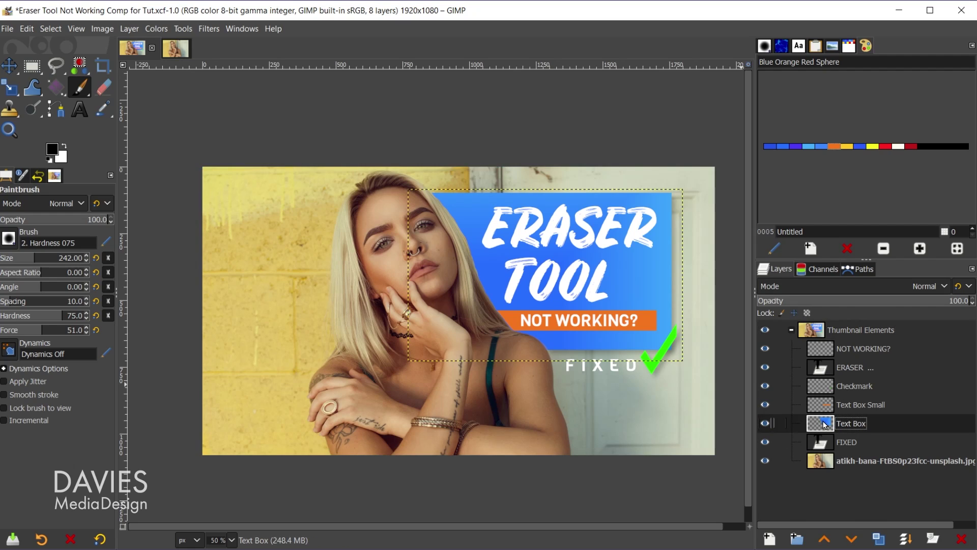
pyautogui.click(103, 89)
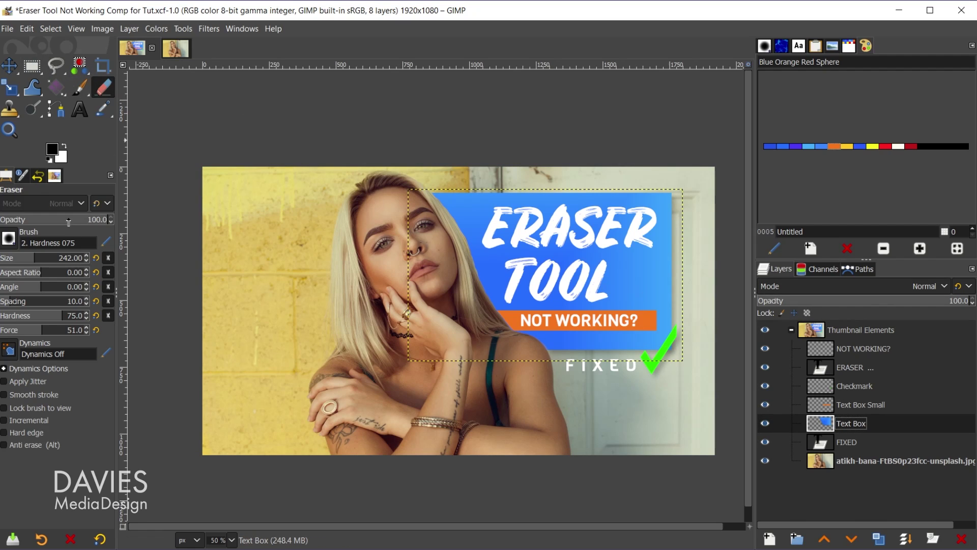
pyautogui.moveTo(75, 219); pyautogui.dragTo(0, 220)
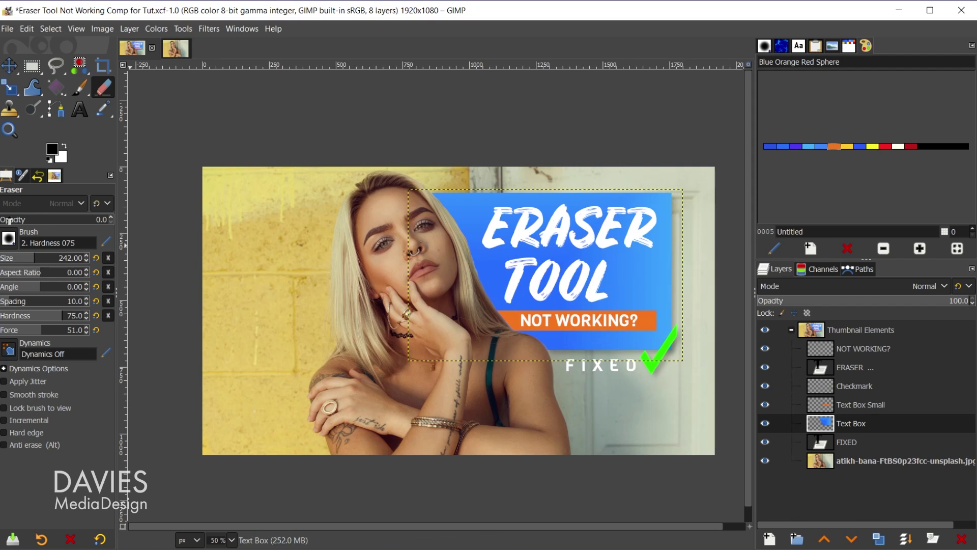
pyautogui.moveTo(9, 220); pyautogui.dragTo(113, 220)
pyautogui.moveTo(638, 277)
pyautogui.mouseDown()
pyautogui.moveTo(576, 274)
pyautogui.moveTo(560, 254)
pyautogui.moveTo(498, 275)
pyautogui.moveTo(515, 307)
pyautogui.mouseUp()
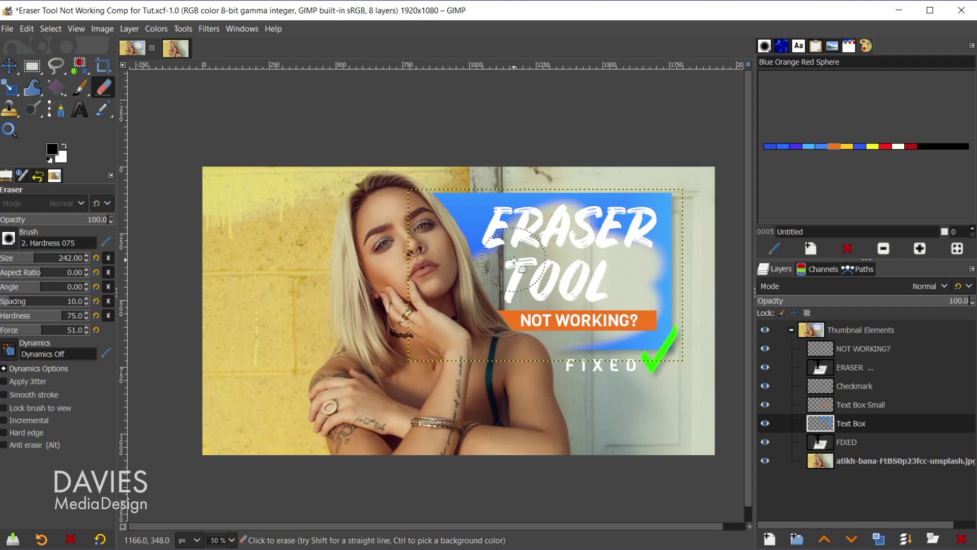